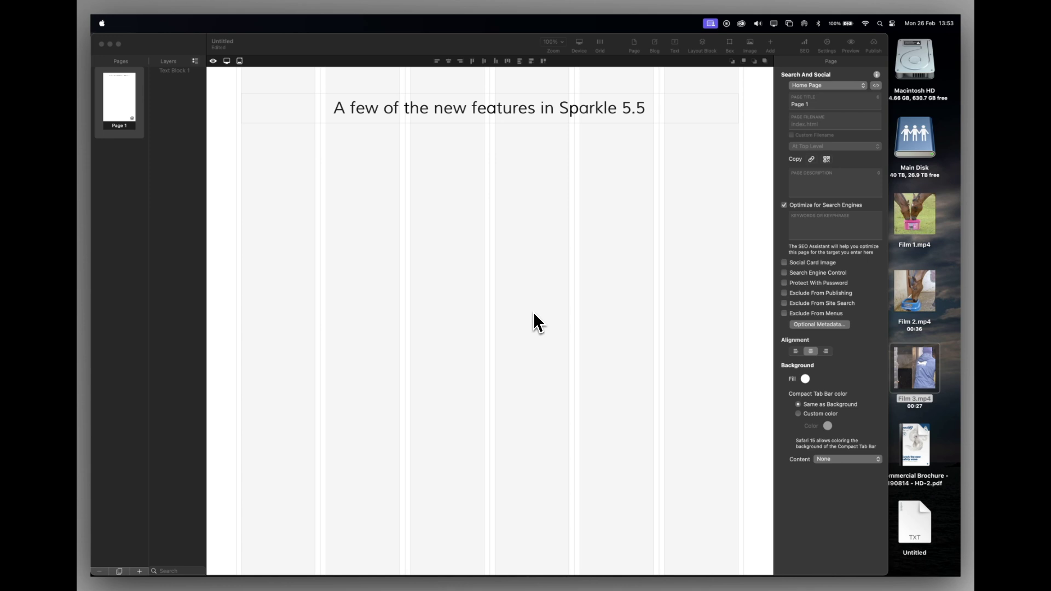
# - Add an image gallery to the page, enlarge it and centre it below the heading
pyautogui.click(768, 43)
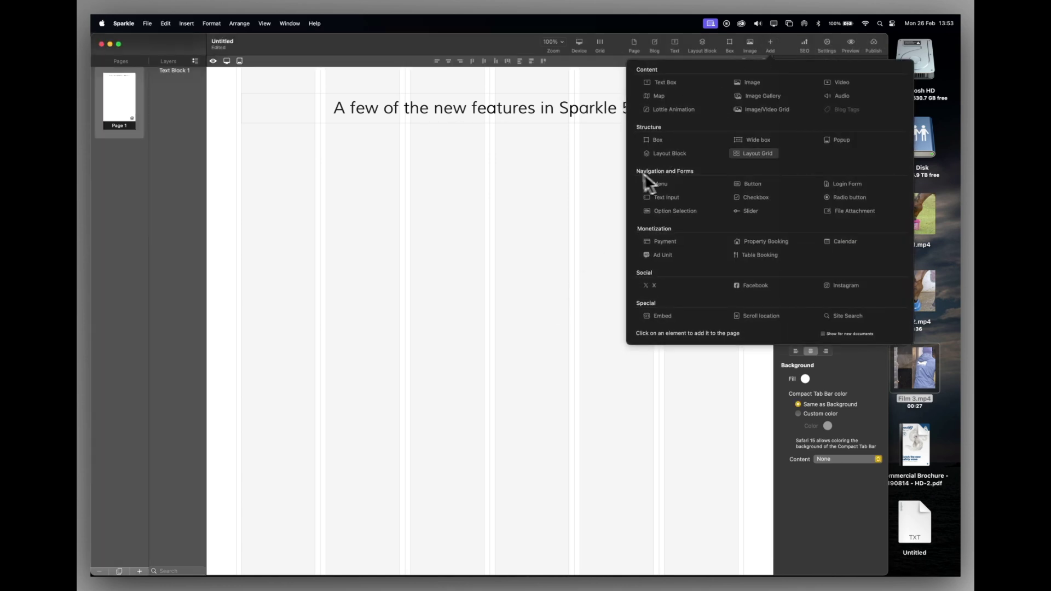
pyautogui.click(758, 97)
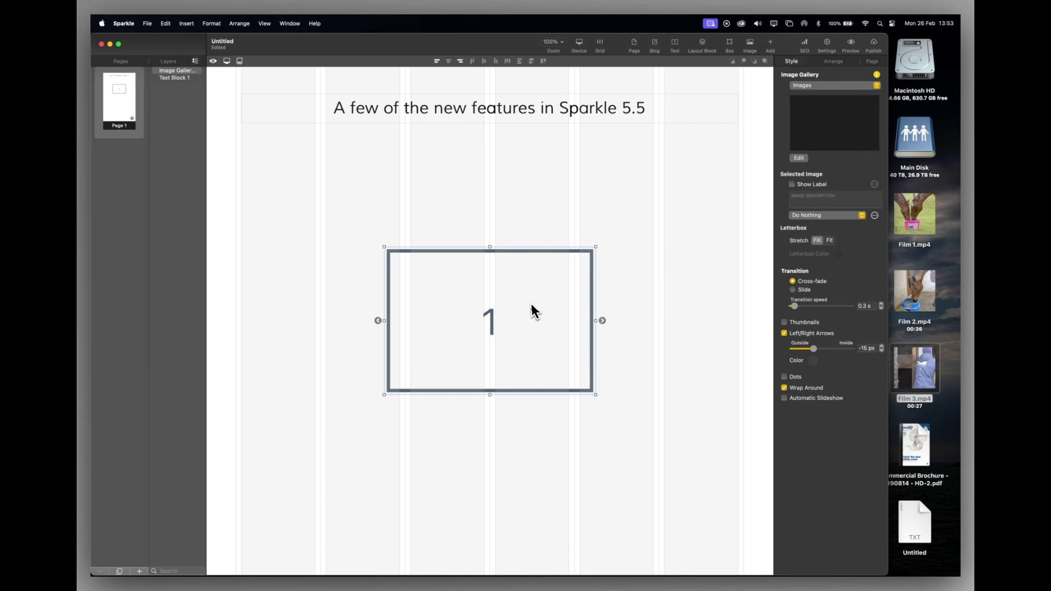
pyautogui.moveTo(531, 304); pyautogui.dragTo(459, 218)
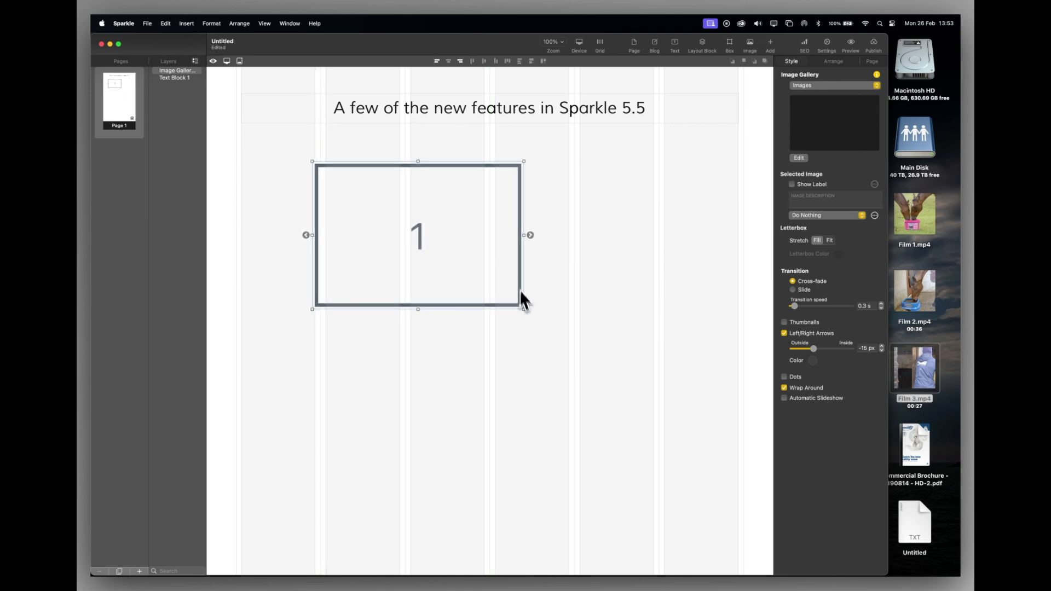
pyautogui.moveTo(525, 311); pyautogui.dragTo(734, 455)
pyautogui.moveTo(656, 425); pyautogui.dragTo(610, 417)
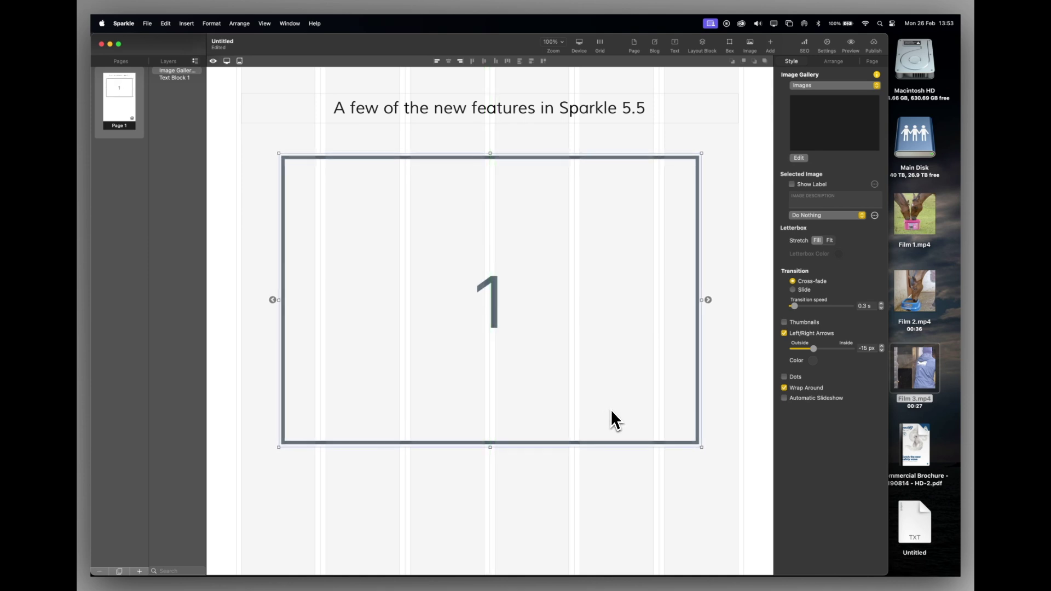
# - Fill the image gallery with the pages of Commercial Brochure - 190814 - HD-2.pdf from the Desktop
pyautogui.click(799, 158)
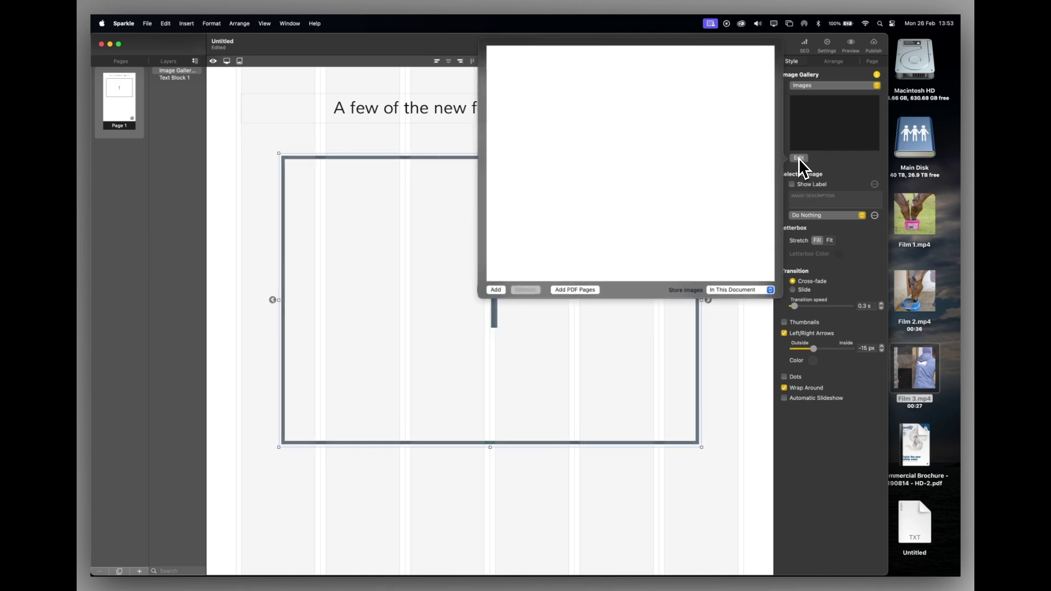
pyautogui.click(579, 289)
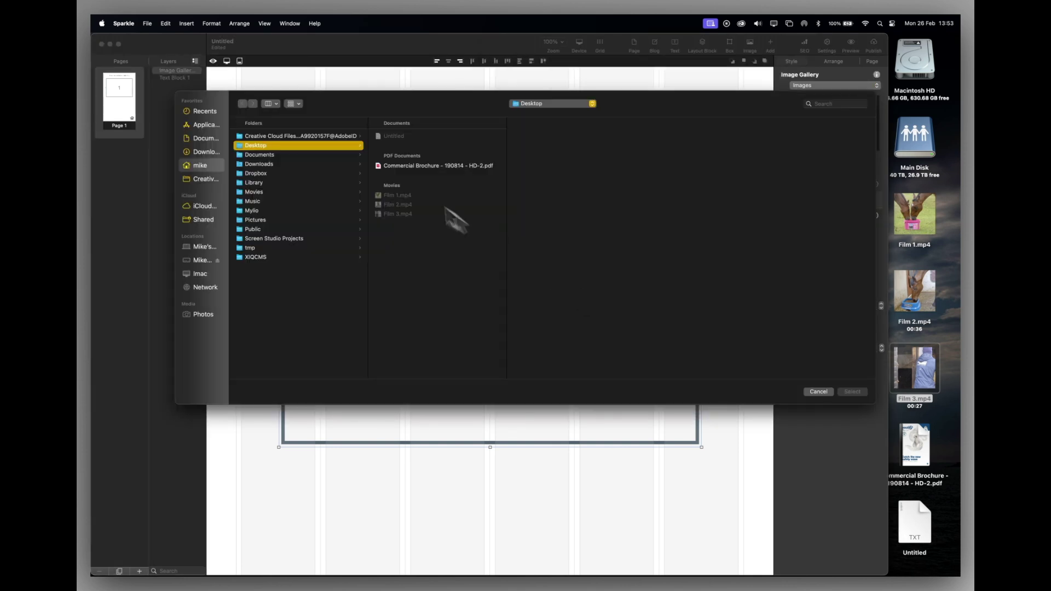
pyautogui.click(391, 166)
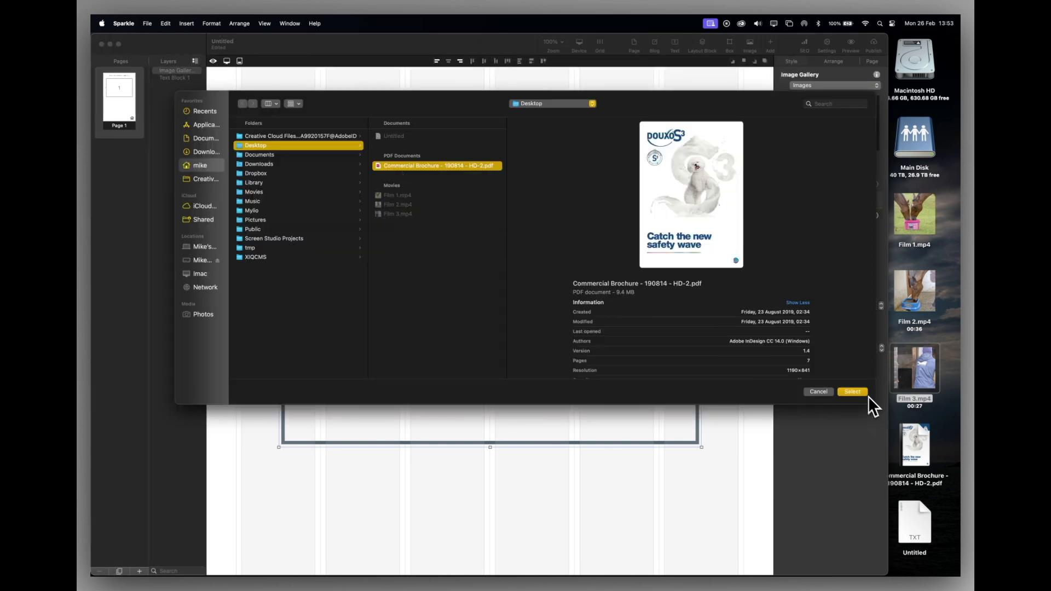
pyautogui.click(853, 392)
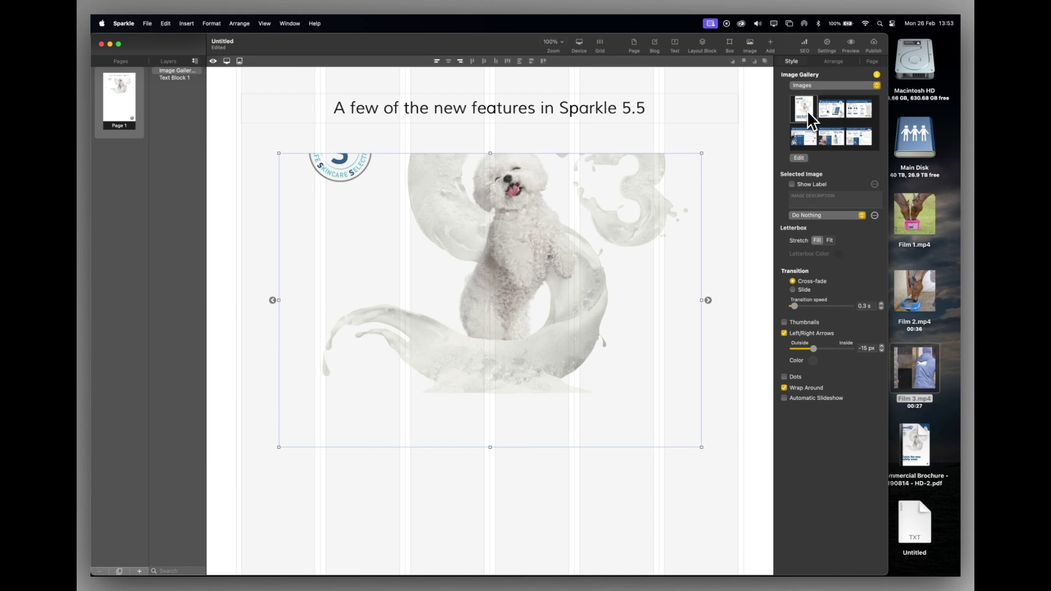
# - Look through the imported gallery pages and set their letterbox stretch to Fit with a white letterbox colour
pyautogui.click(832, 110)
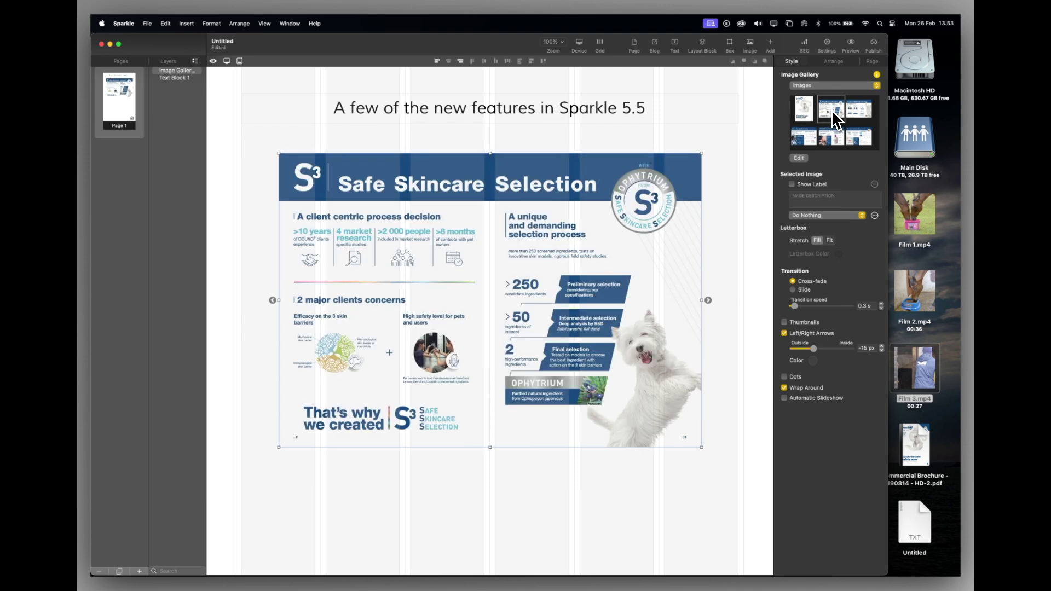
pyautogui.scroll(-3, 832, 110)
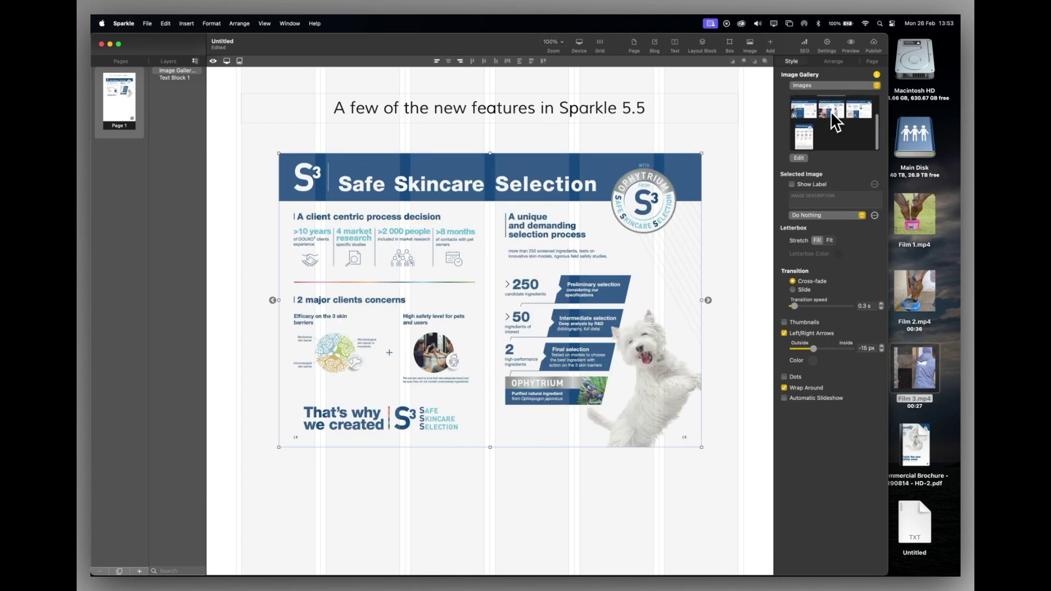
pyautogui.click(803, 138)
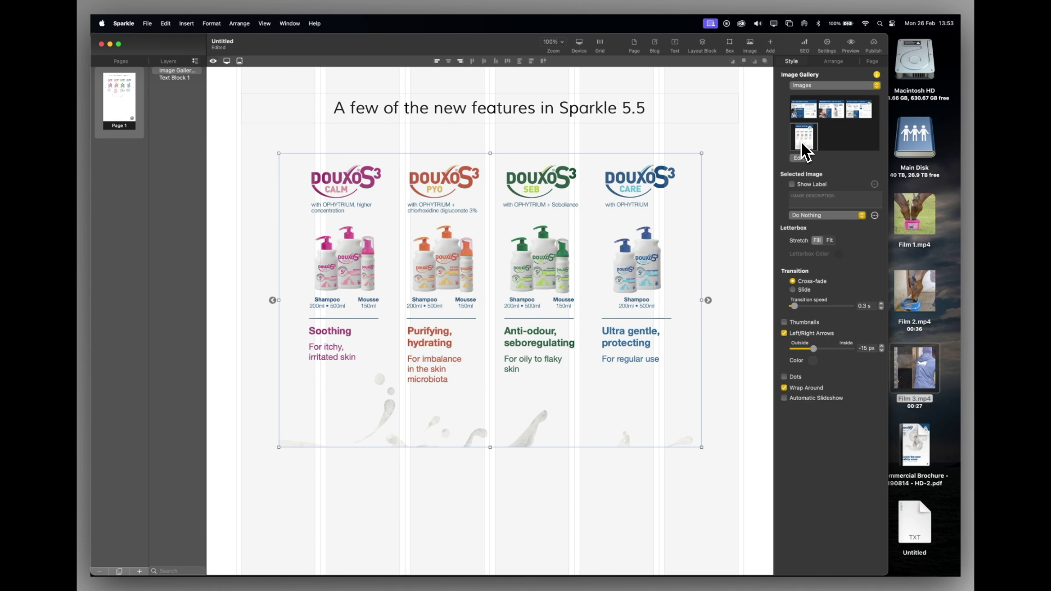
pyautogui.click(829, 240)
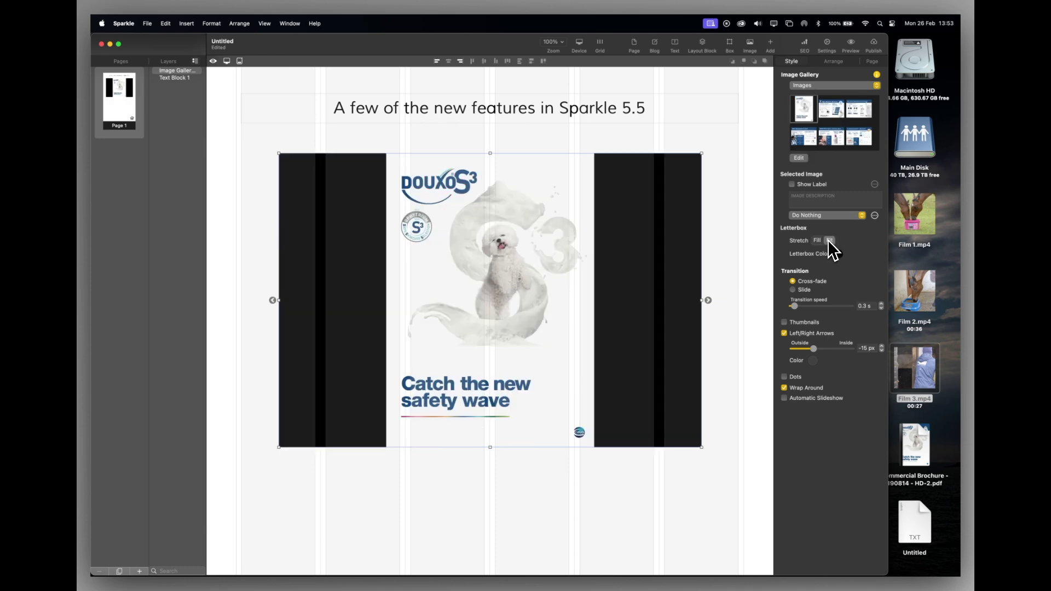
pyautogui.click(838, 253)
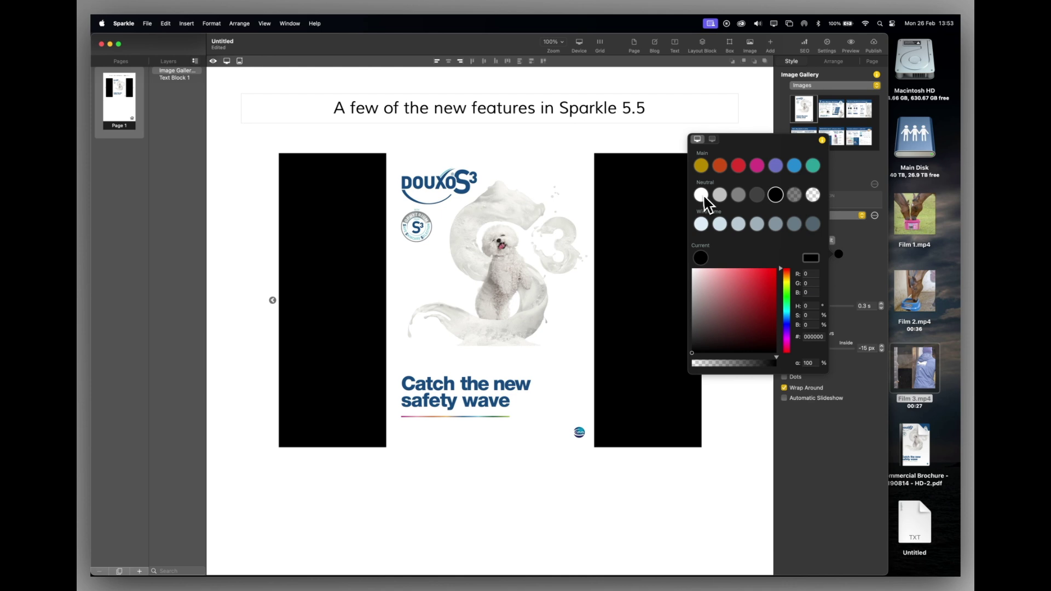
pyautogui.click(701, 196)
pyautogui.click(871, 62)
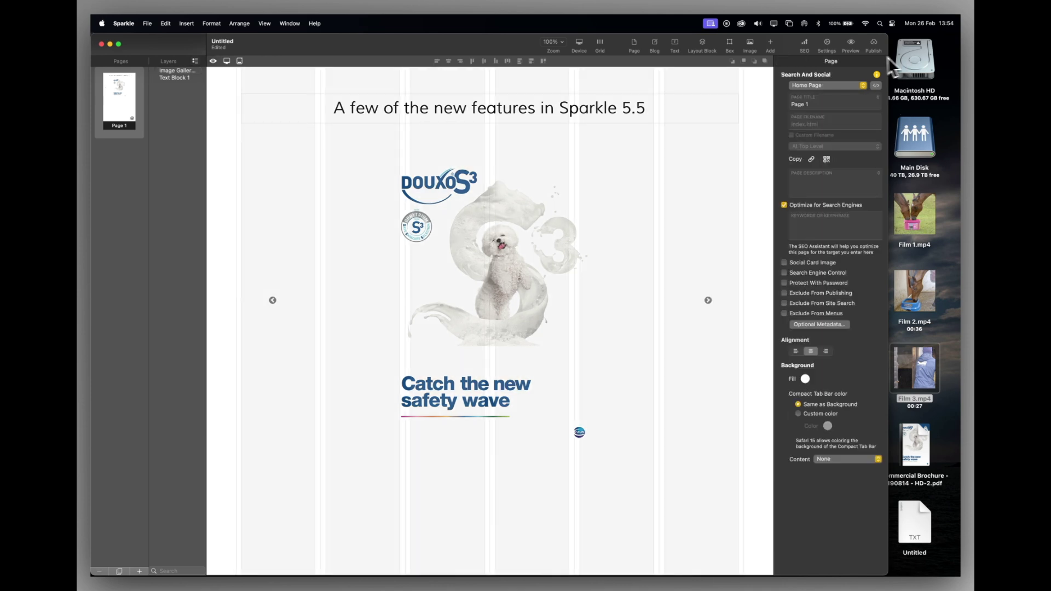
# - Open the live preview in Safari and page forward through the gallery's brochure pages
pyautogui.click(850, 43)
pyautogui.click(898, 106)
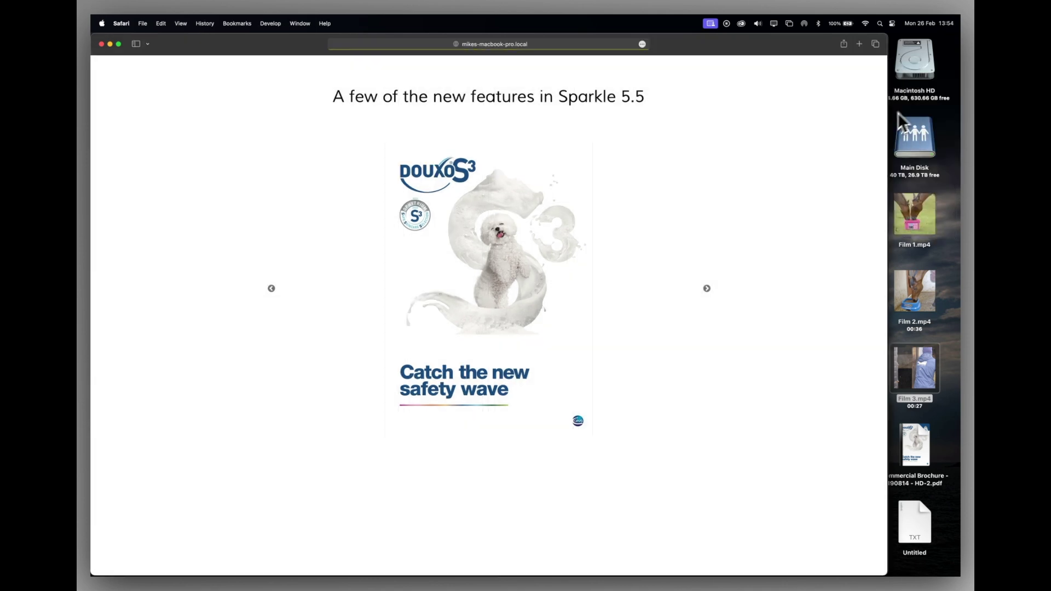
pyautogui.click(707, 288)
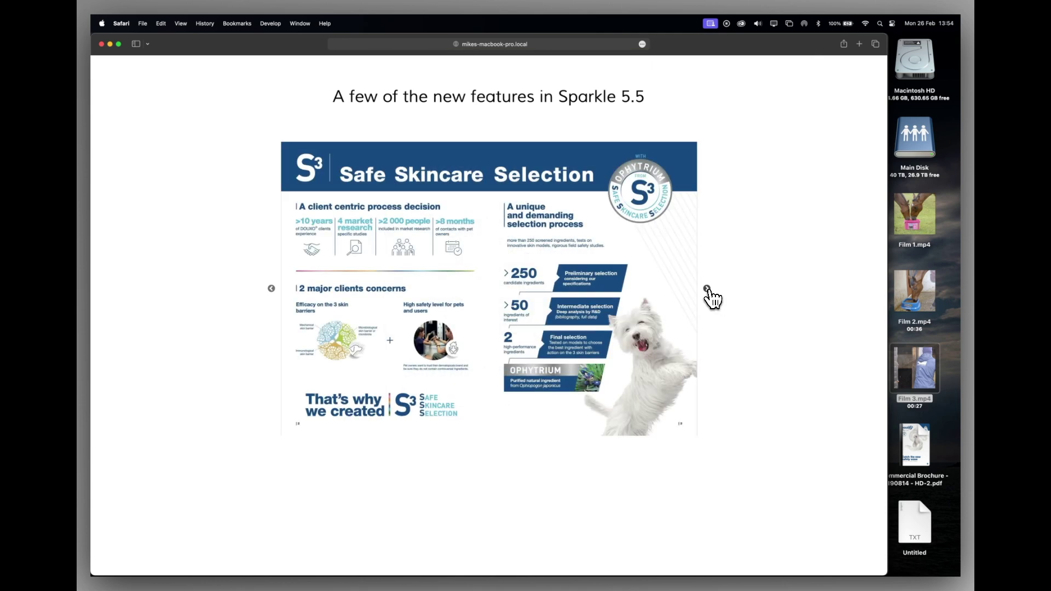
pyautogui.click(707, 288)
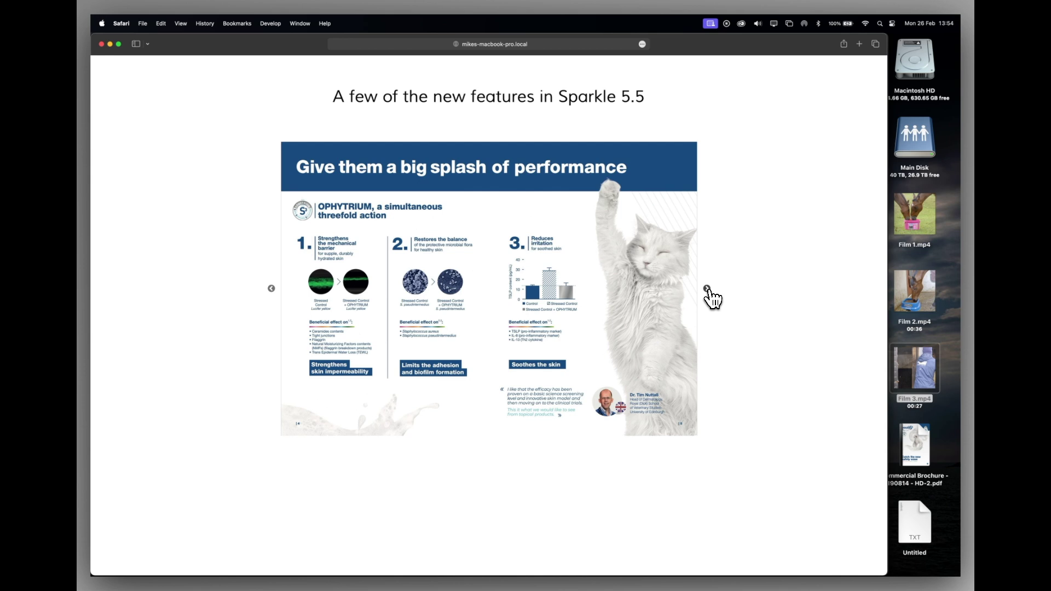
pyautogui.click(708, 288)
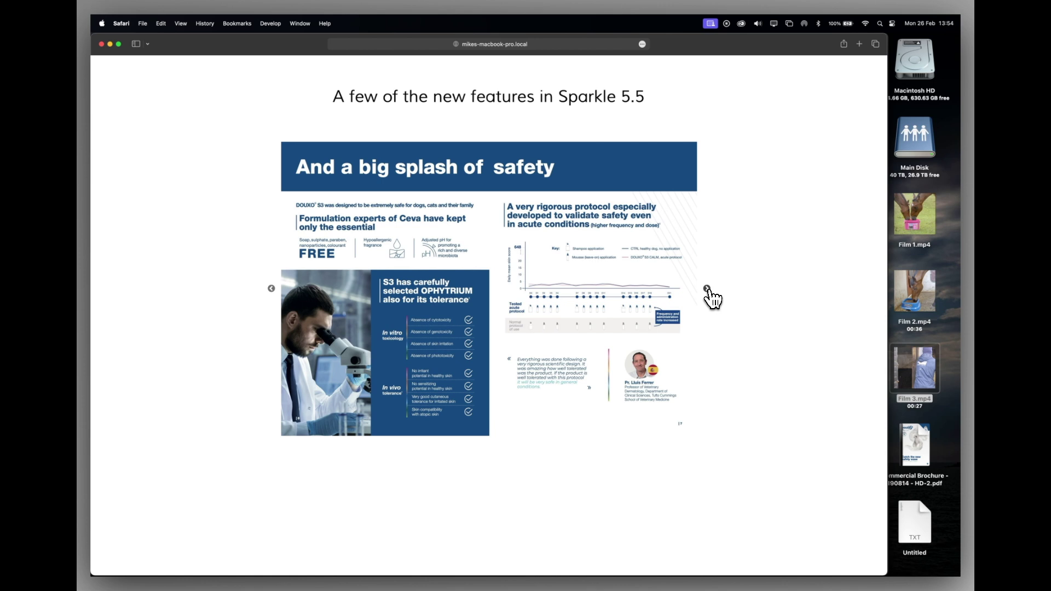
pyautogui.click(707, 289)
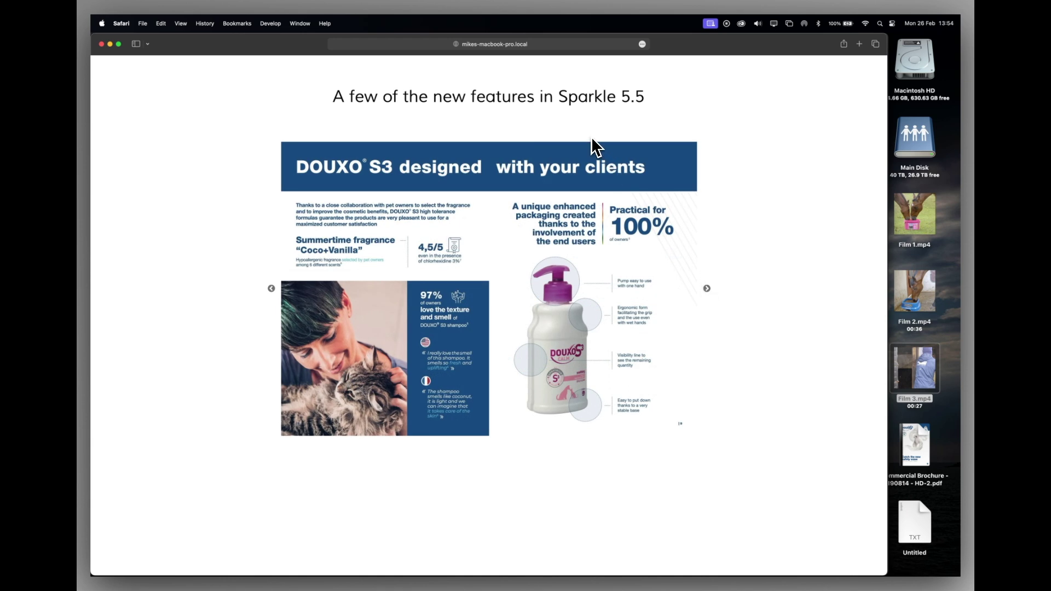
# - Return to Sparkle and set the gallery's first image, the brochure cover, to Zoom Image in Lightbox
pyautogui.press('super+Tab')
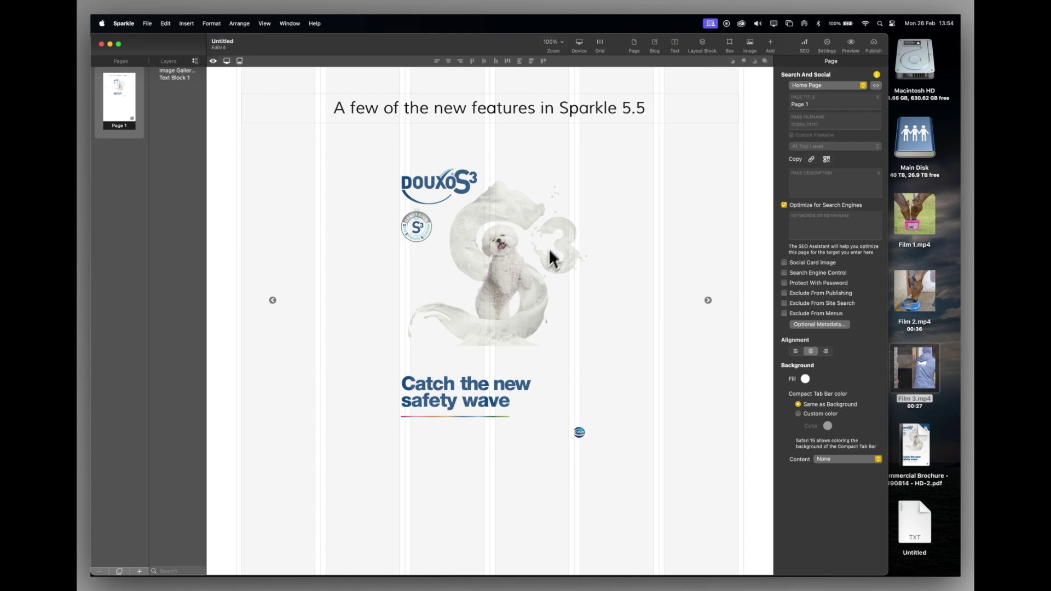
pyautogui.click(676, 229)
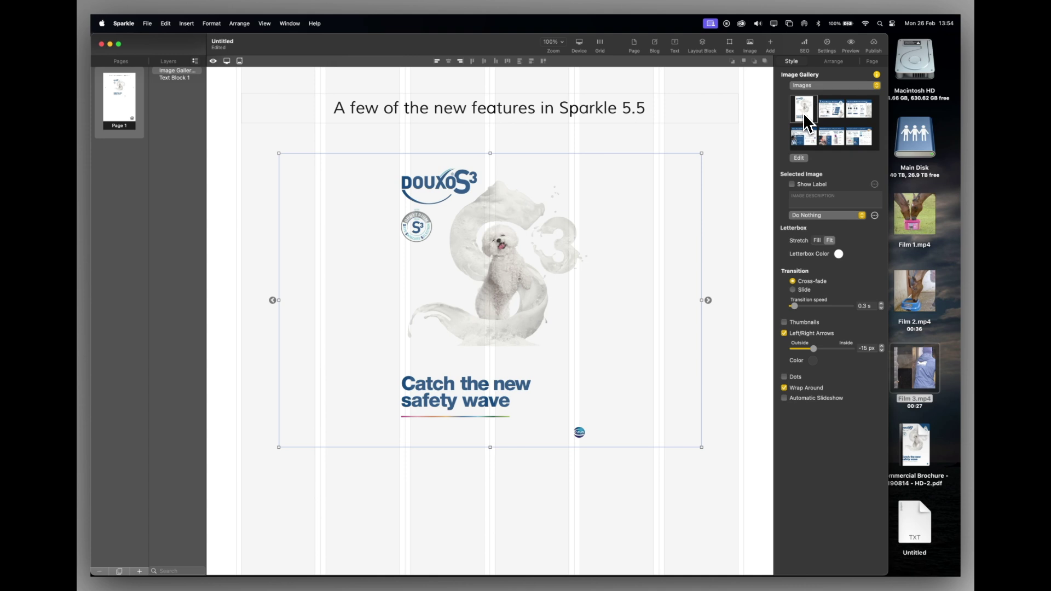
pyautogui.click(816, 215)
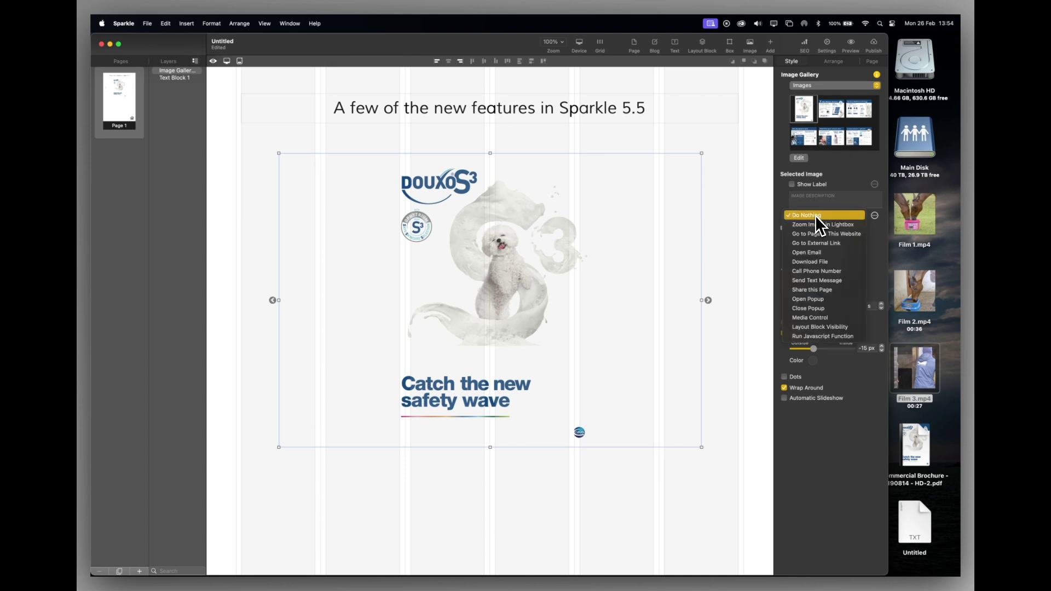
pyautogui.click(816, 224)
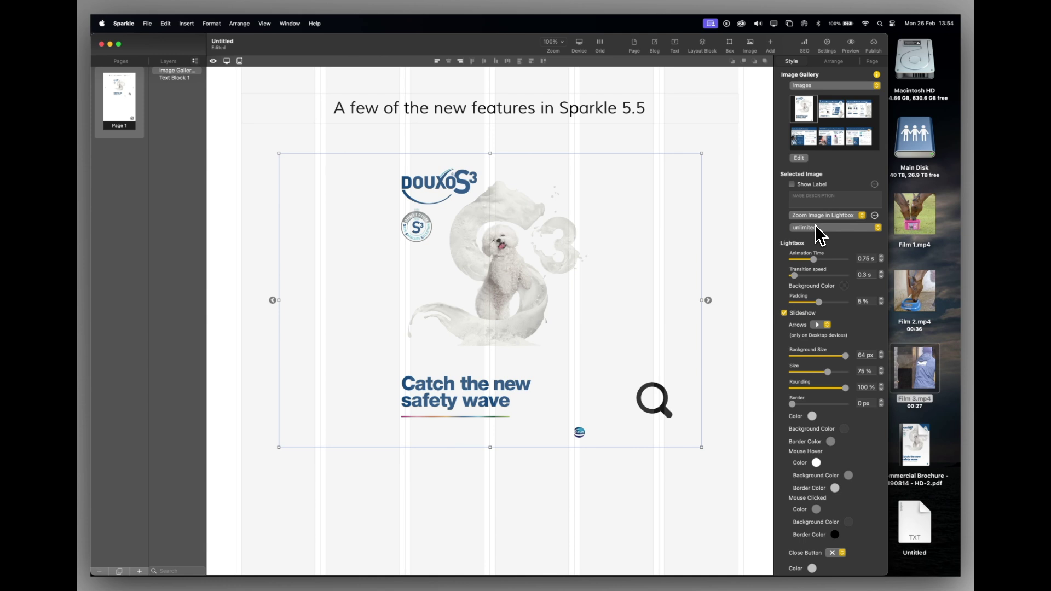
# - Set the remaining brochure images in the gallery to Zoom Image in Lightbox as well
pyautogui.click(830, 113)
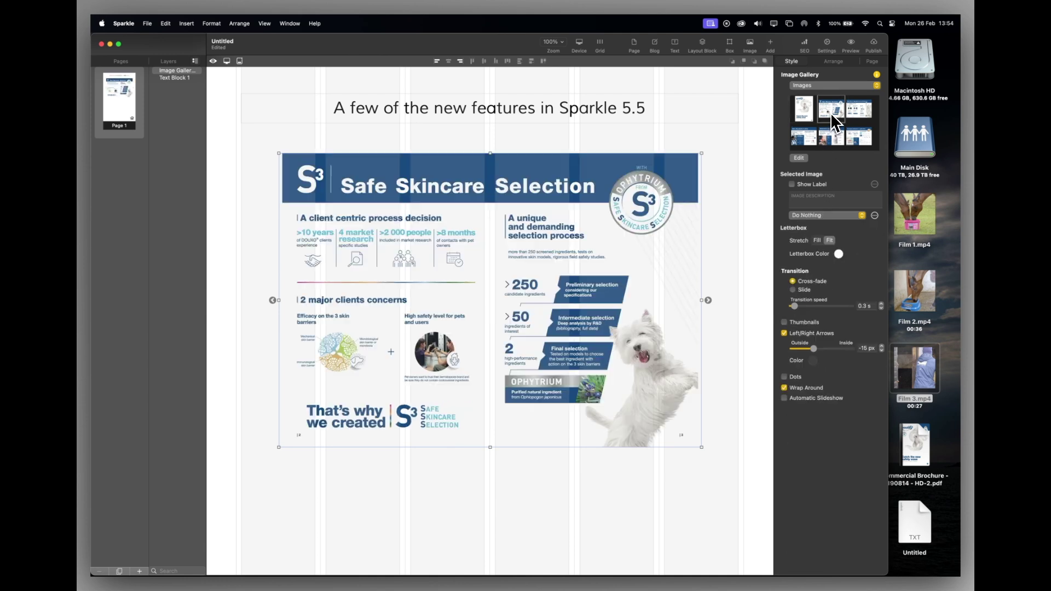
pyautogui.click(818, 217)
pyautogui.click(858, 110)
pyautogui.click(804, 136)
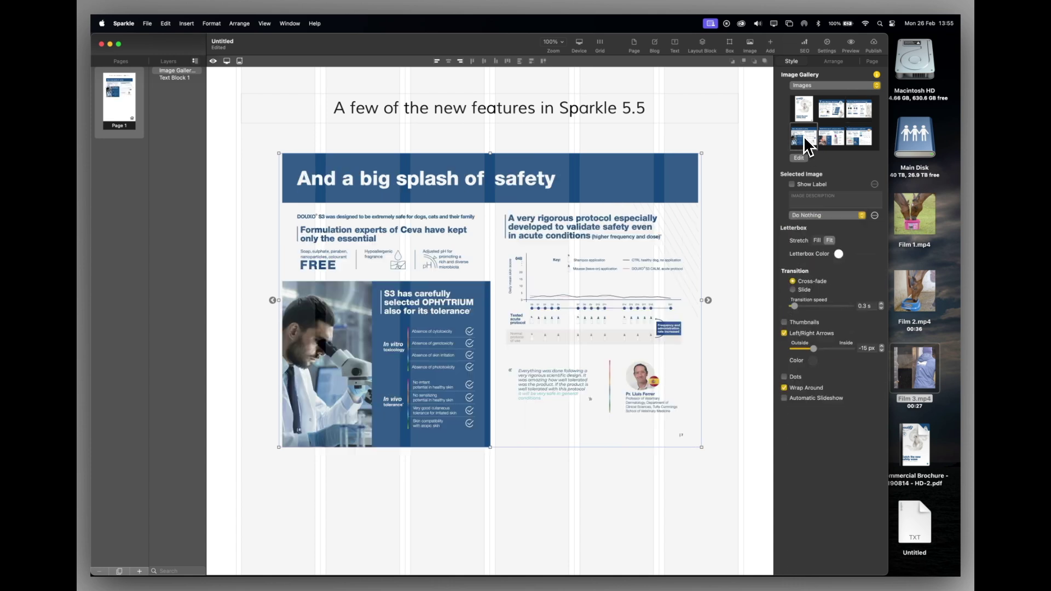
pyautogui.press('Right')
pyautogui.press('Right')
pyautogui.press('Right')
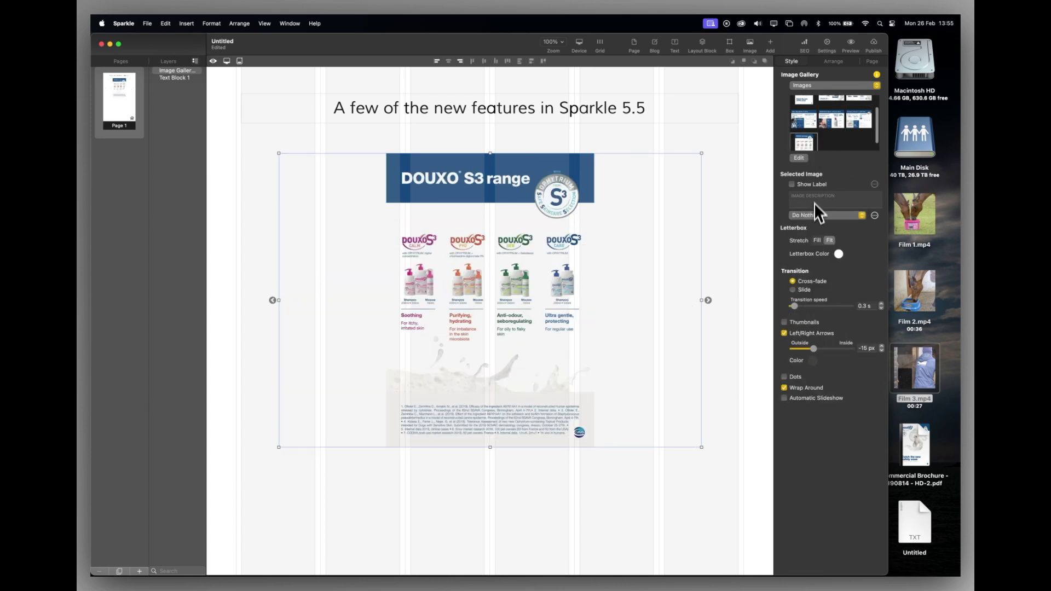
pyautogui.click(815, 214)
pyautogui.click(812, 232)
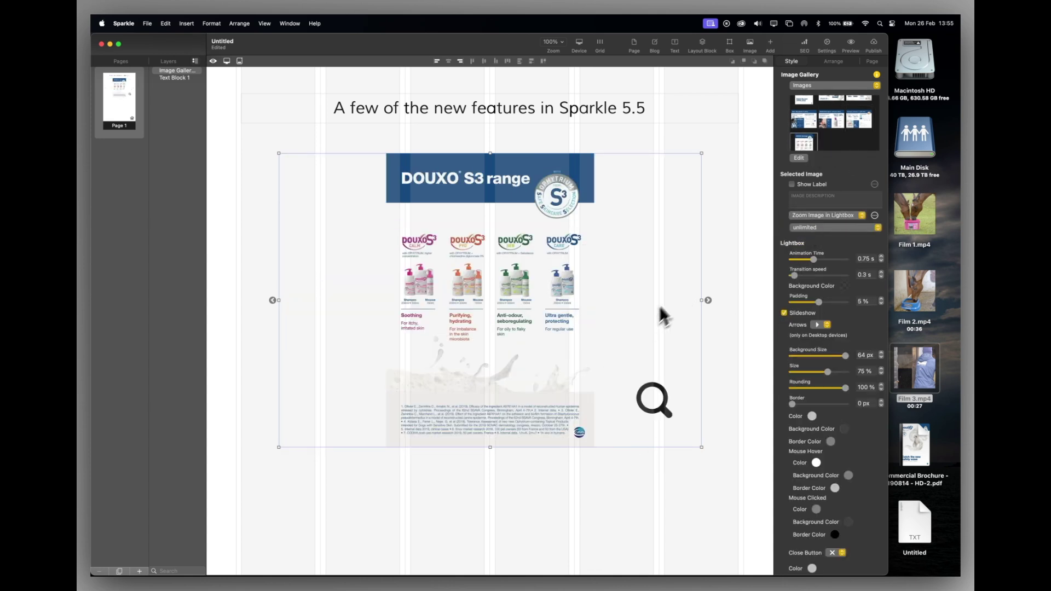
# - Preview the page in Safari, enlarge the brochure cover in the lightbox, page forward through the slides and close the lightbox
pyautogui.click(802, 101)
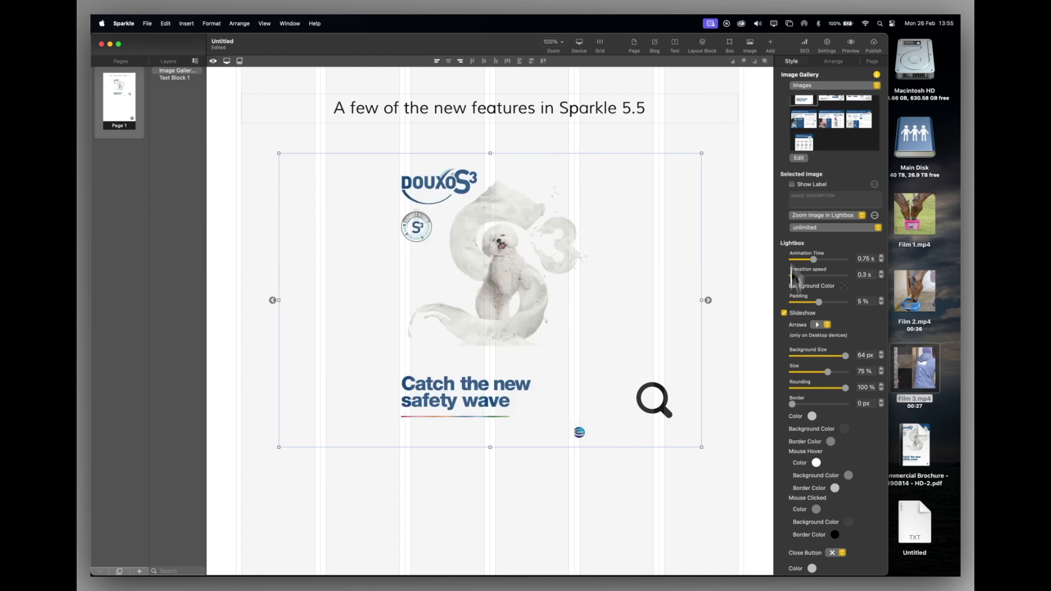
pyautogui.click(852, 42)
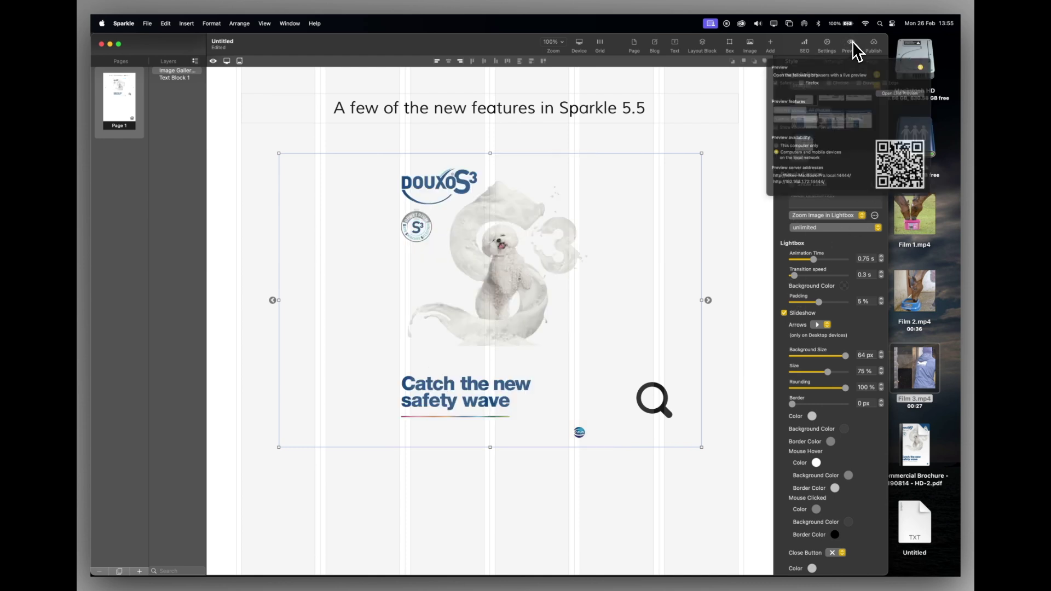
pyautogui.click(889, 93)
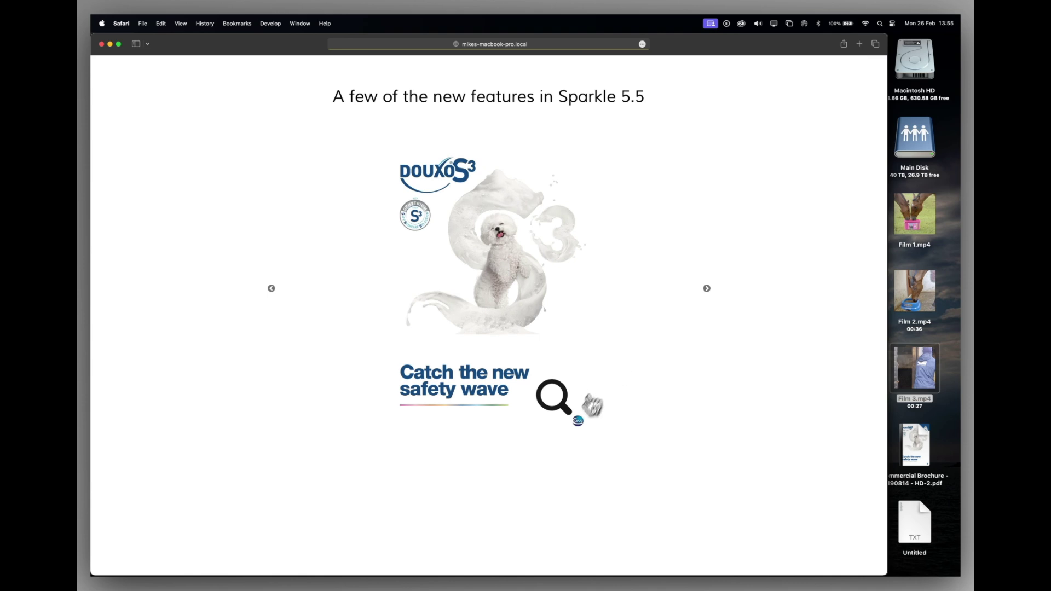
pyautogui.click(510, 336)
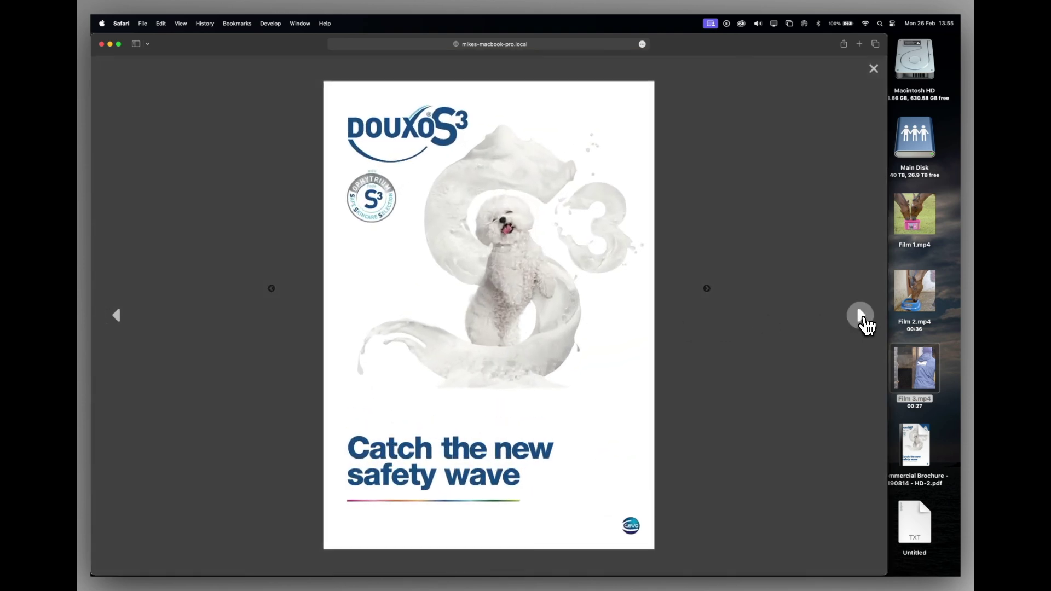
pyautogui.click(861, 317)
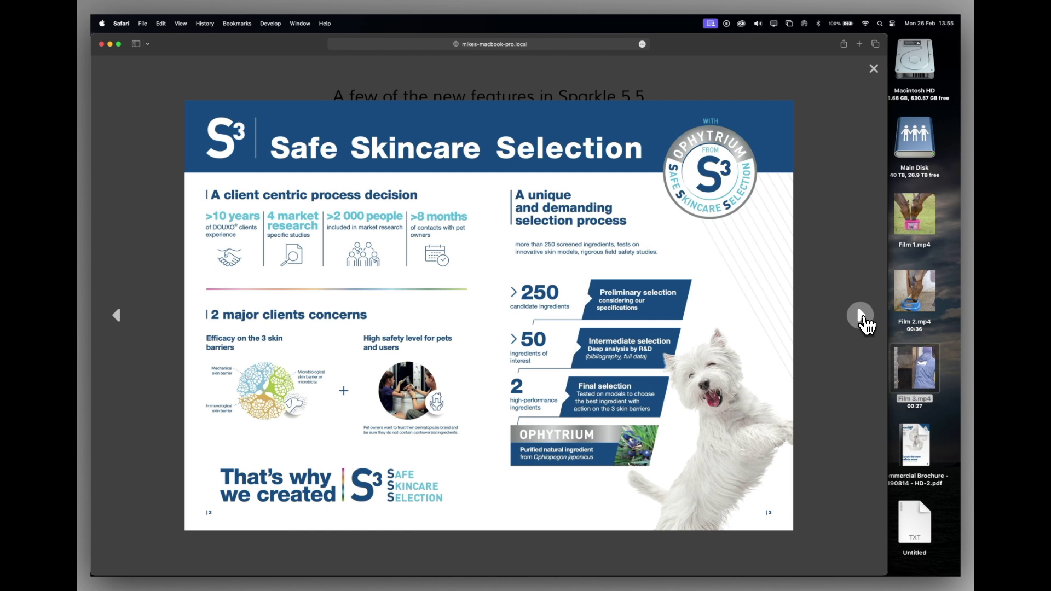
pyautogui.click(861, 317)
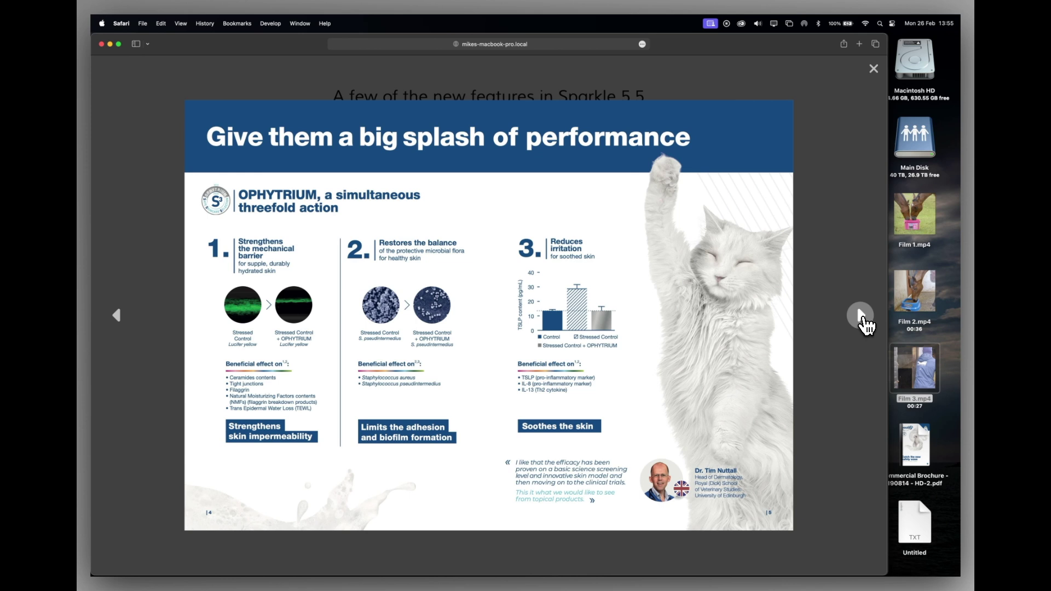
pyautogui.click(862, 318)
pyautogui.click(863, 318)
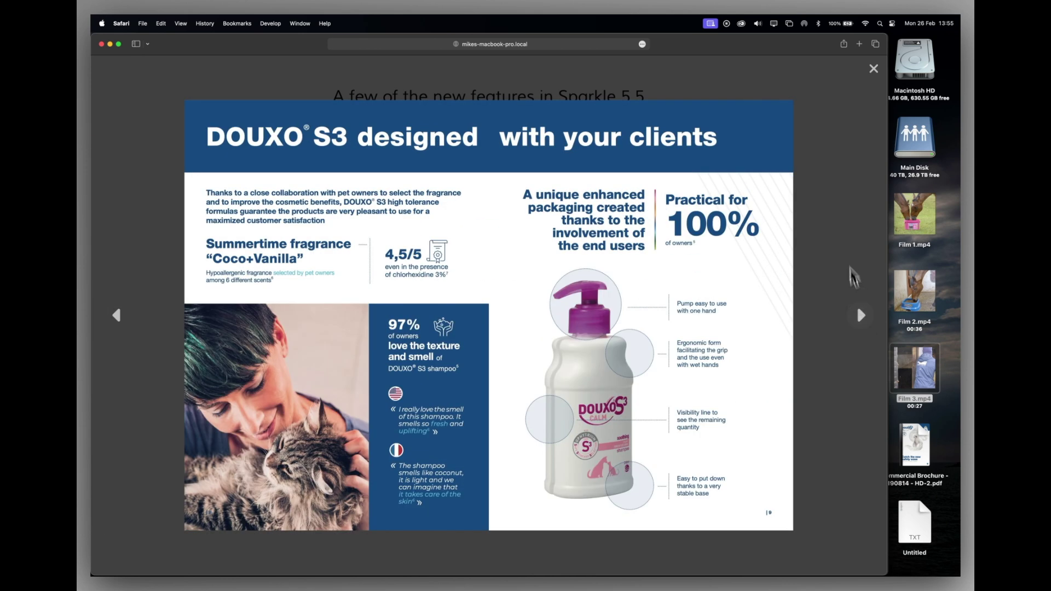
pyautogui.click(849, 266)
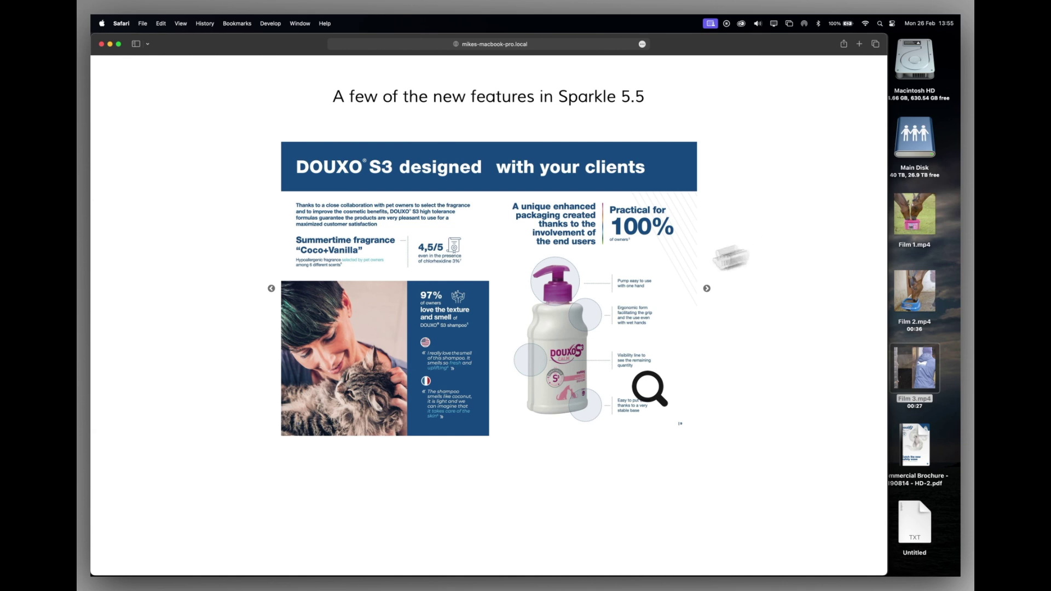
# - View the "DOUXO S3 designed with your clients" page in the lightbox and close it, and shrink the gallery to thumbnail size in Sparkle
pyautogui.click(580, 292)
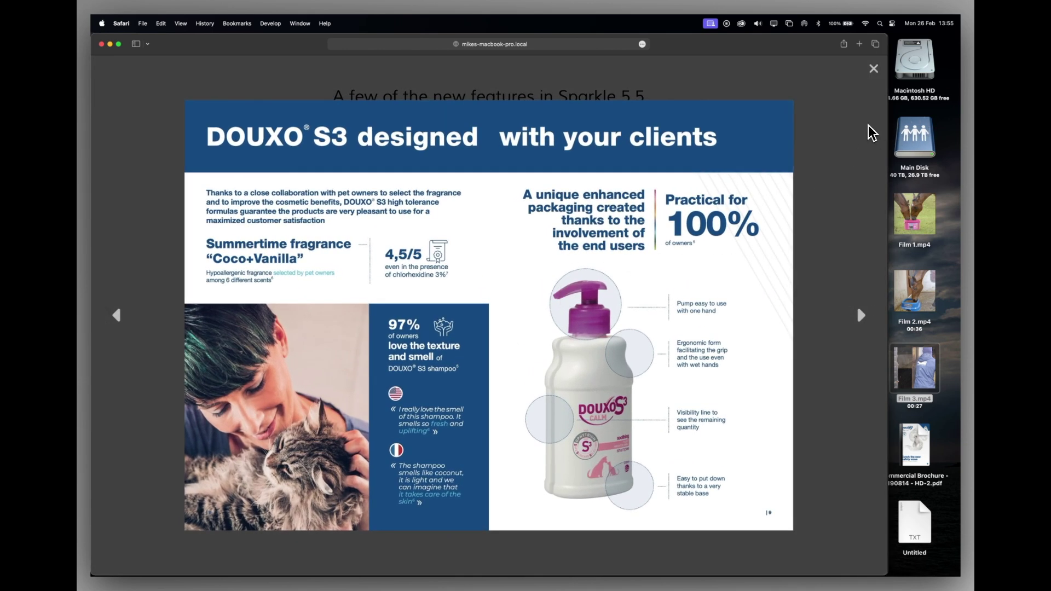
pyautogui.click(868, 133)
pyautogui.press('super+Tab')
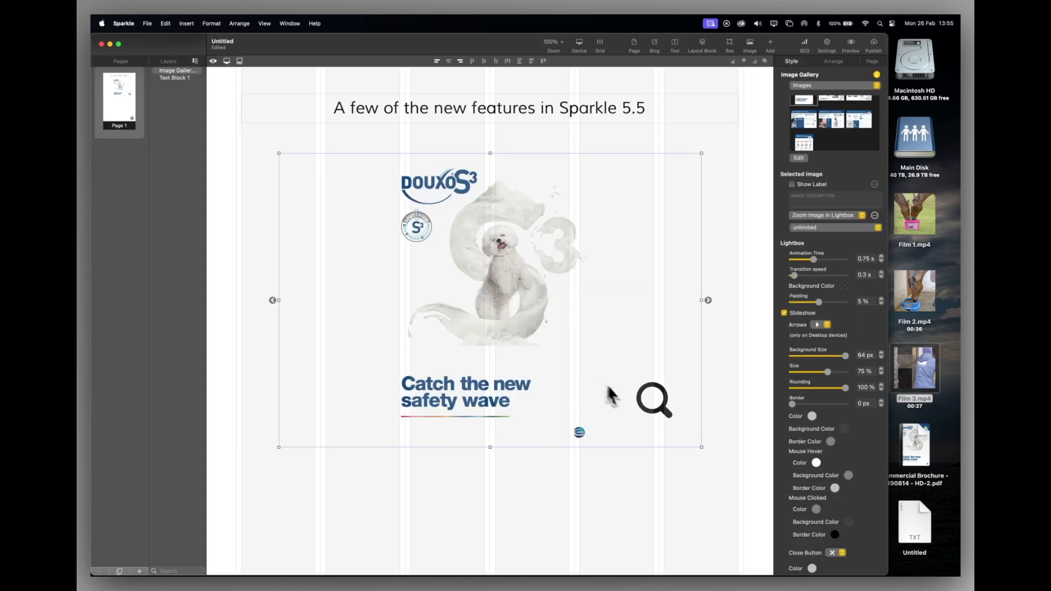
pyautogui.moveTo(702, 452); pyautogui.dragTo(380, 240)
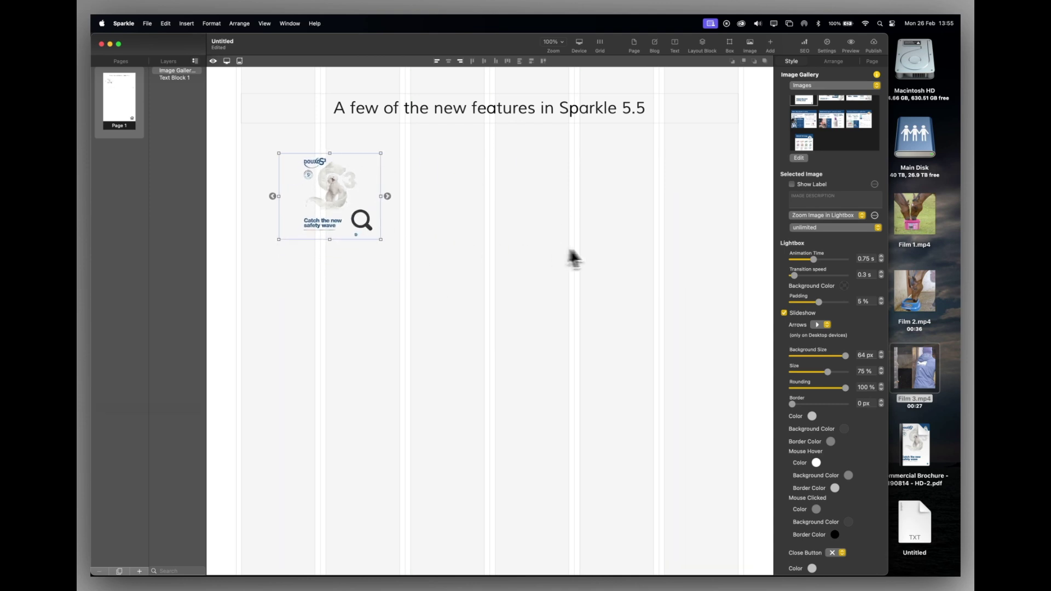
# - Preview the shrunken gallery in Safari, enlarge the brochure cover in the lightbox, page forward three slides and close it
pyautogui.click(852, 43)
pyautogui.click(325, 180)
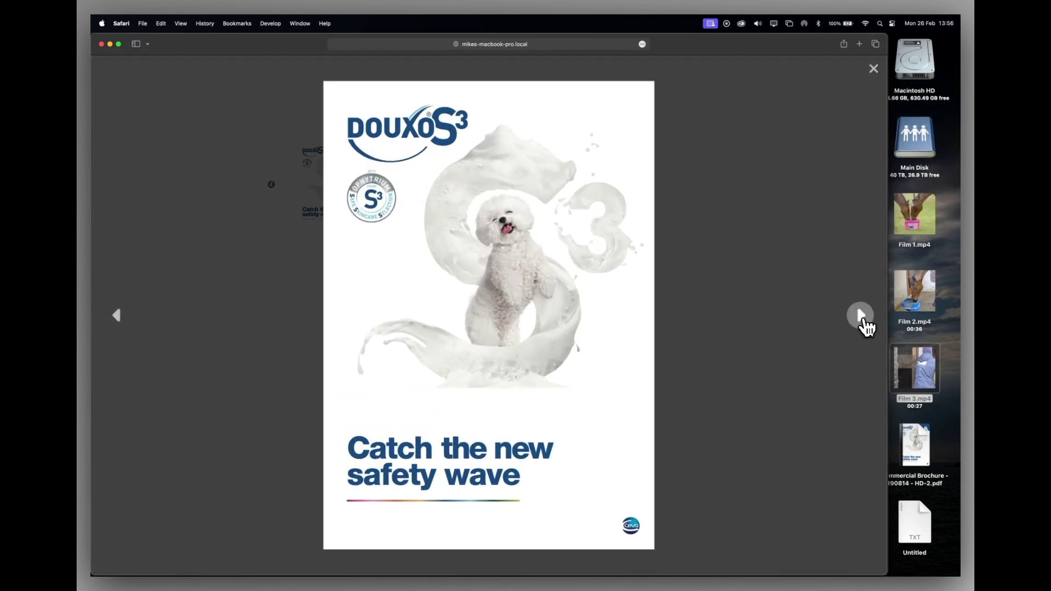
pyautogui.click(863, 320)
pyautogui.click(864, 323)
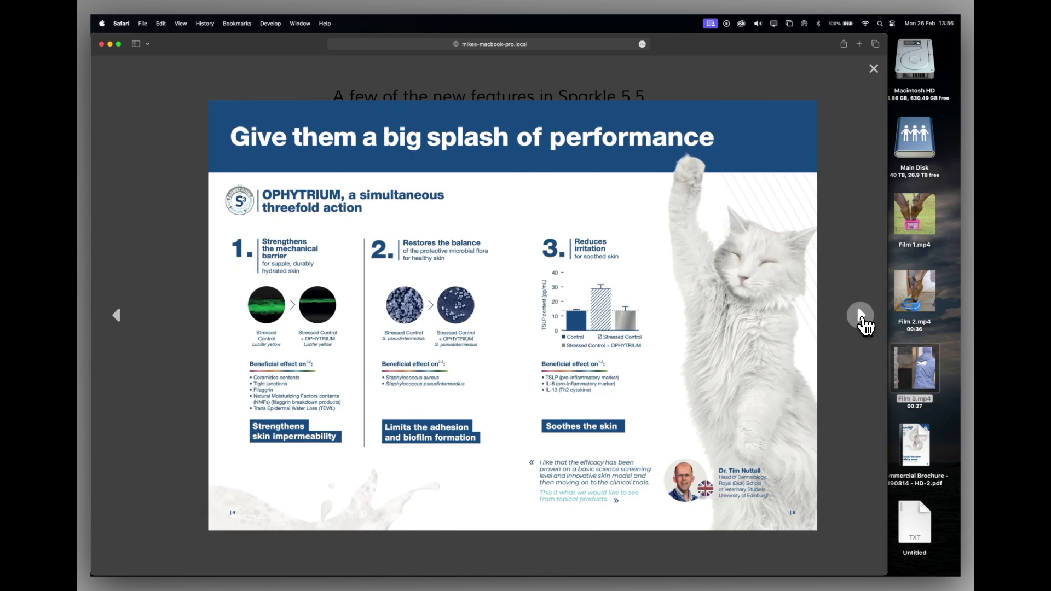
pyautogui.click(864, 322)
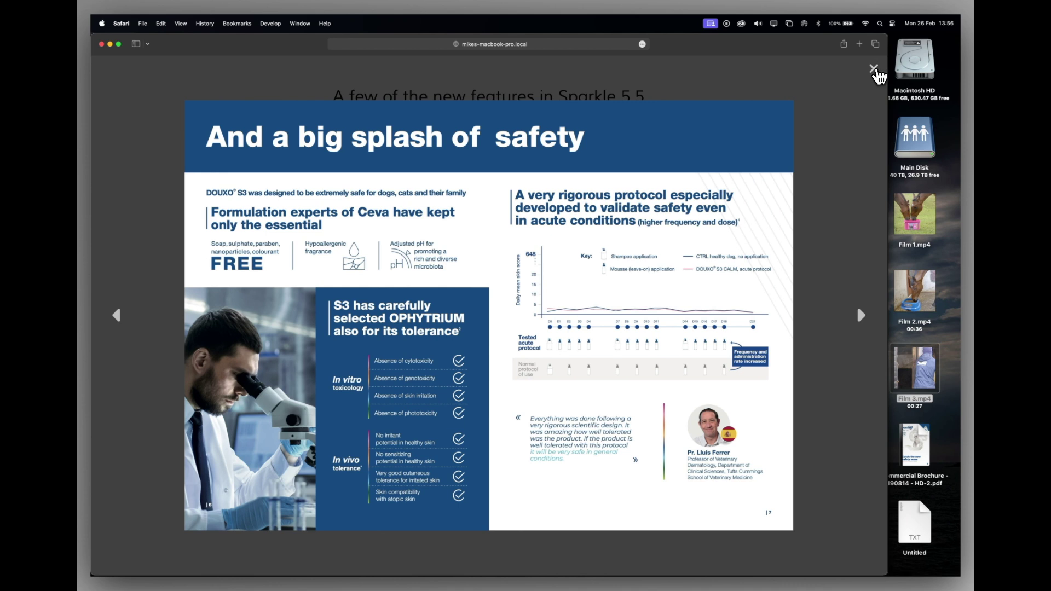
pyautogui.click(874, 69)
# - Return to Sparkle and replace the image gallery with a video element, enlarged and centred below the page heading
pyautogui.press('super+Tab')
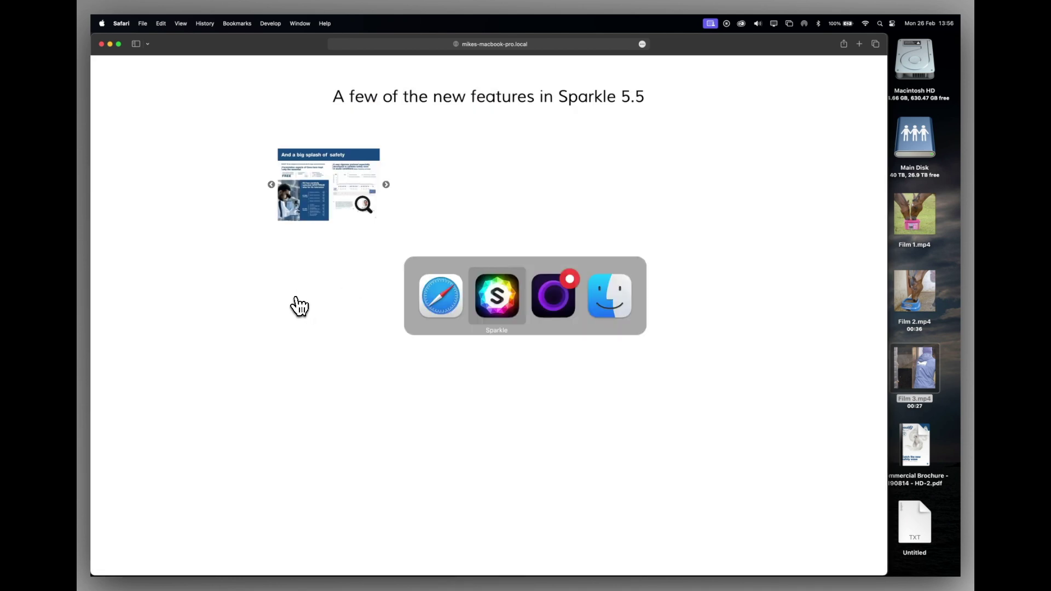
pyautogui.press('Delete')
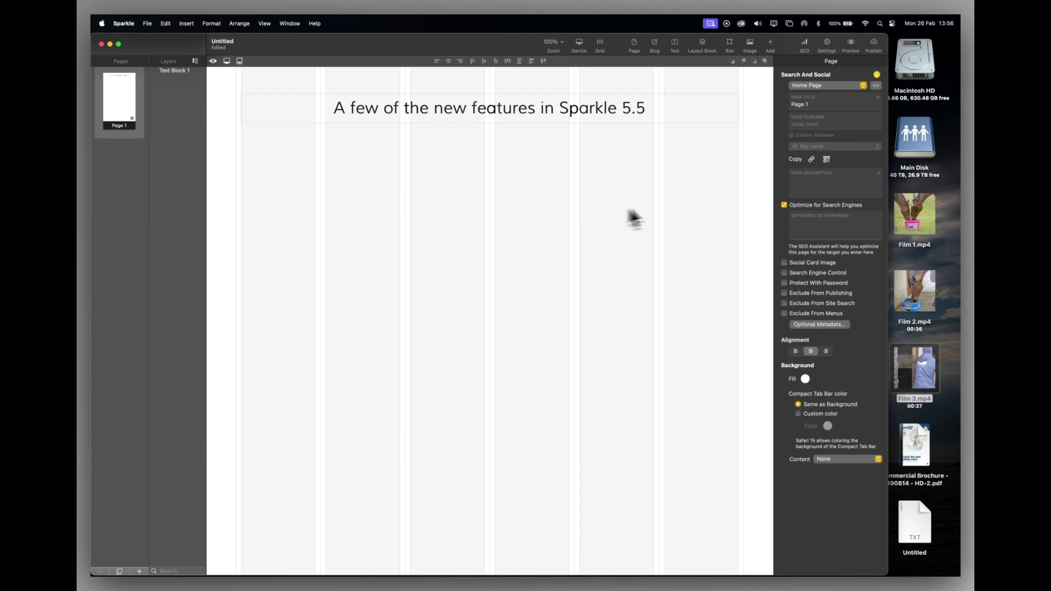
pyautogui.click(770, 44)
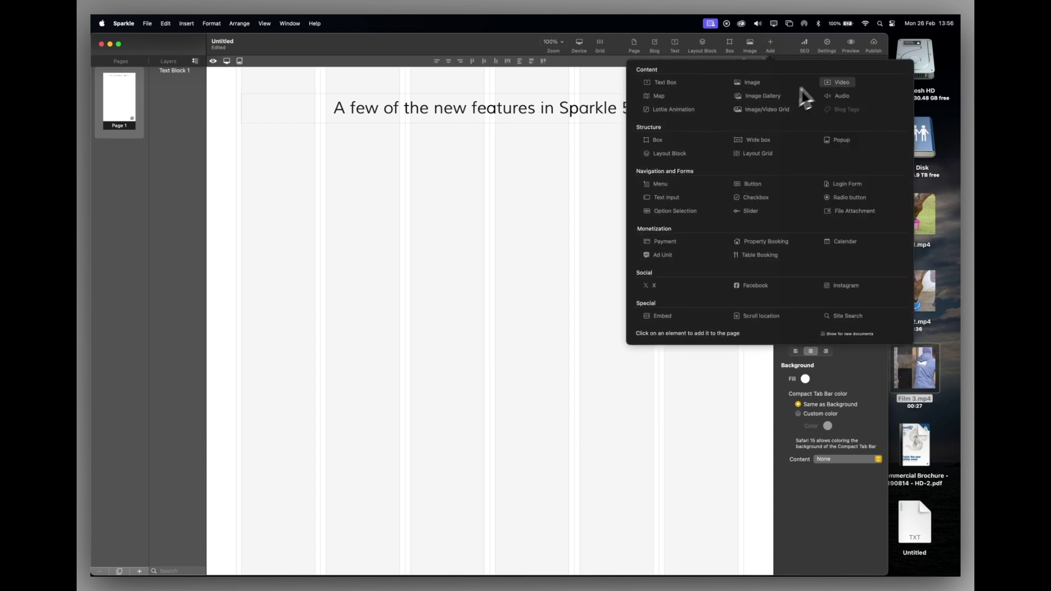
pyautogui.click(832, 83)
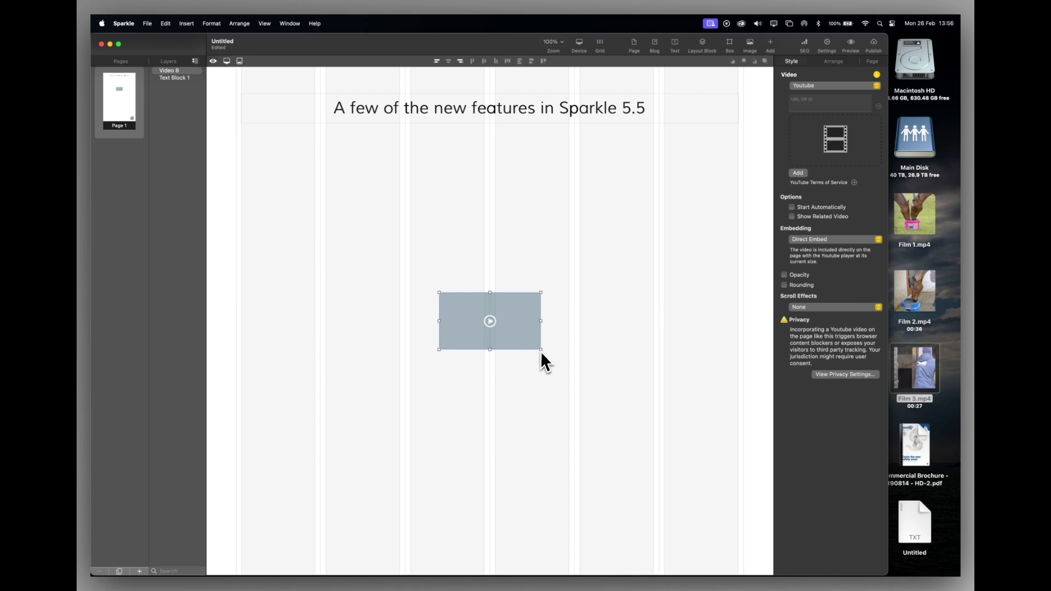
pyautogui.moveTo(541, 351); pyautogui.dragTo(595, 331)
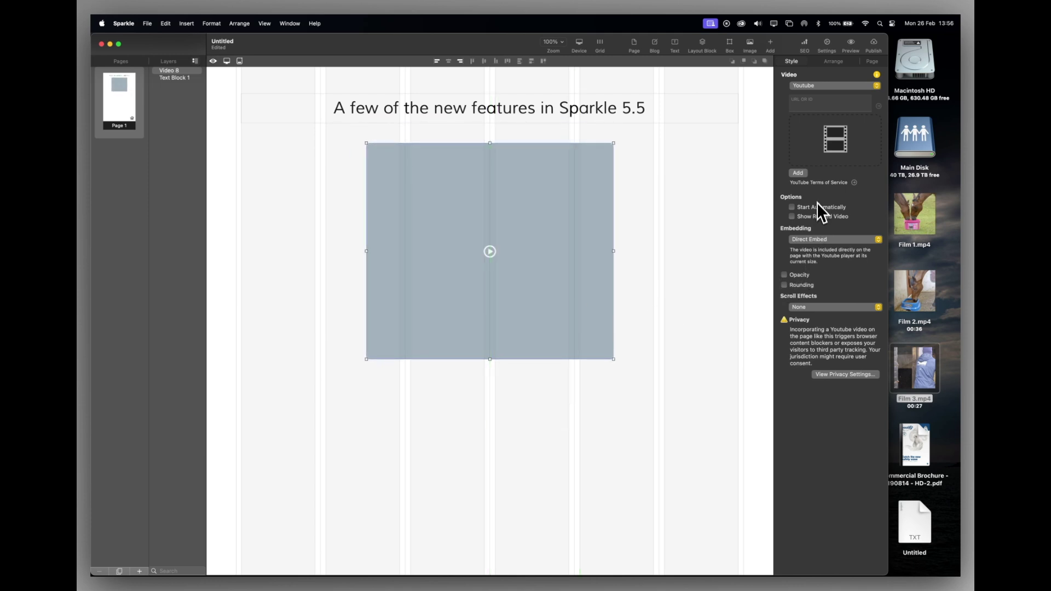
# - Set the video source to From Disk, load Film 1.mp4 from the Desktop and round the video's corners by 33 px
pyautogui.click(801, 173)
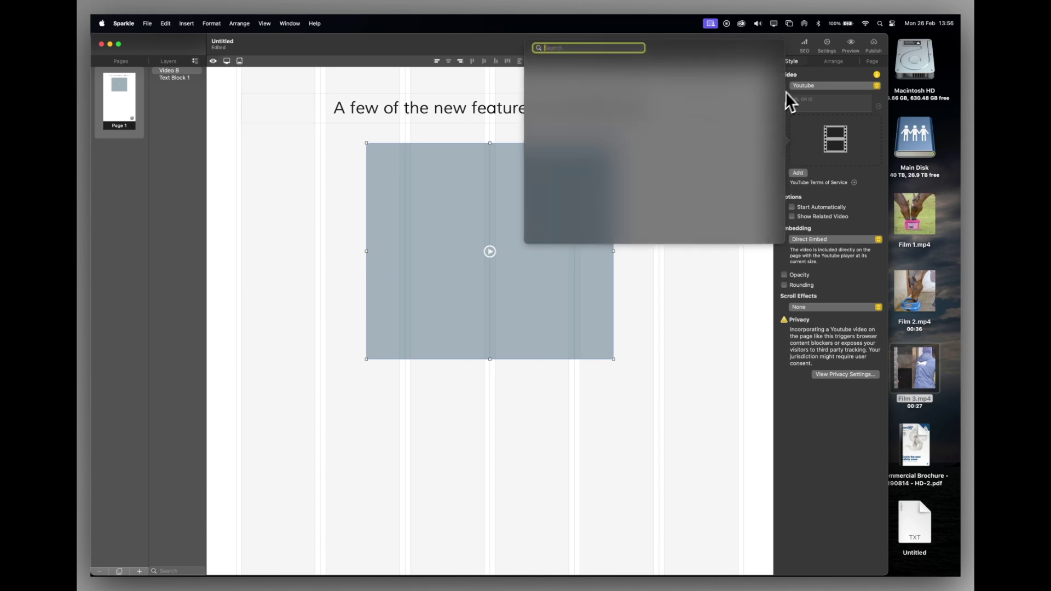
pyautogui.click(803, 85)
pyautogui.click(804, 105)
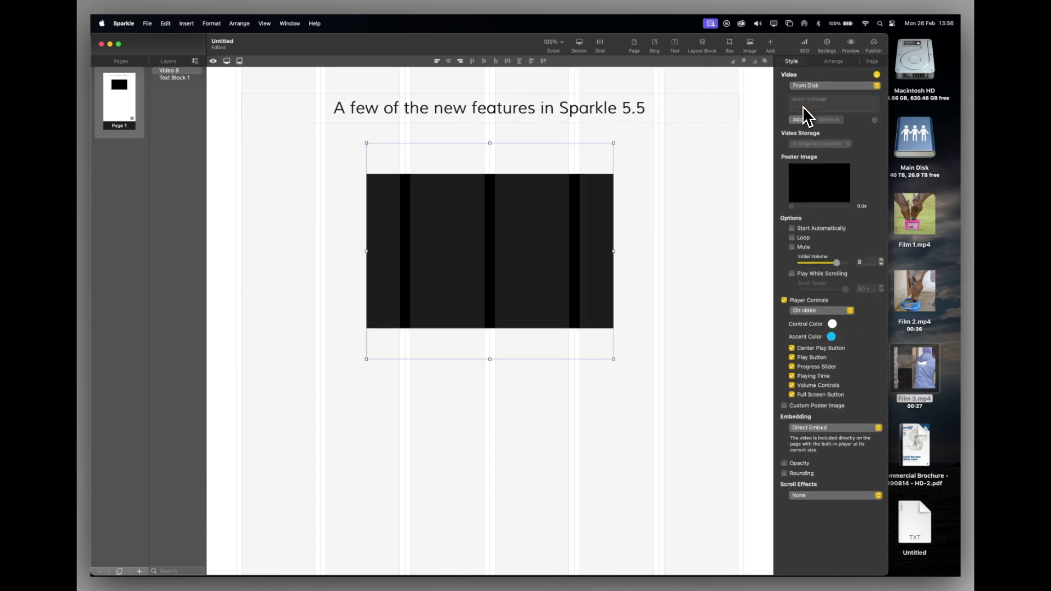
pyautogui.click(799, 120)
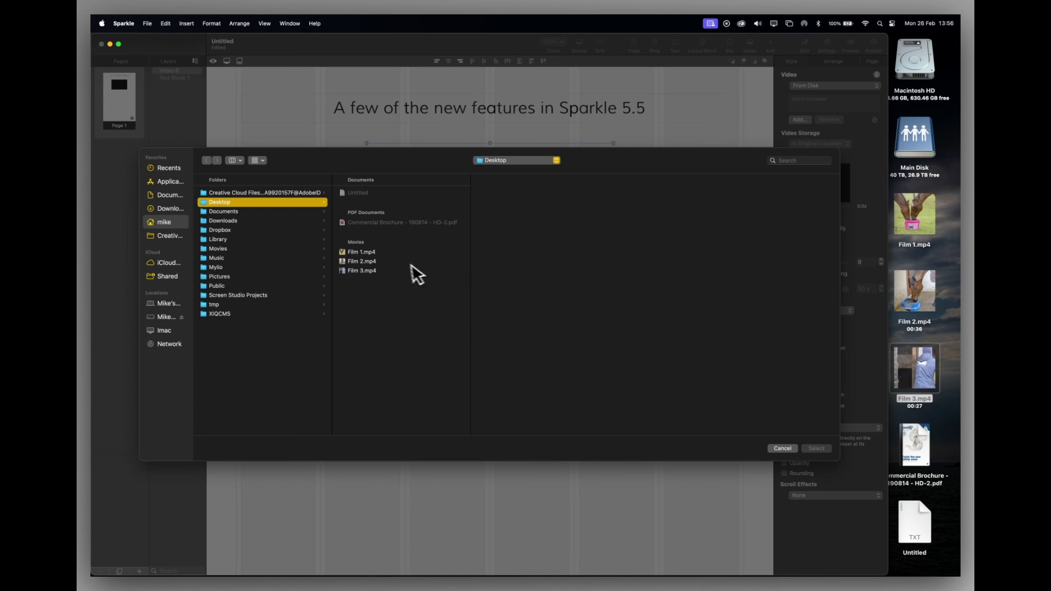
pyautogui.click(364, 253)
pyautogui.click(816, 449)
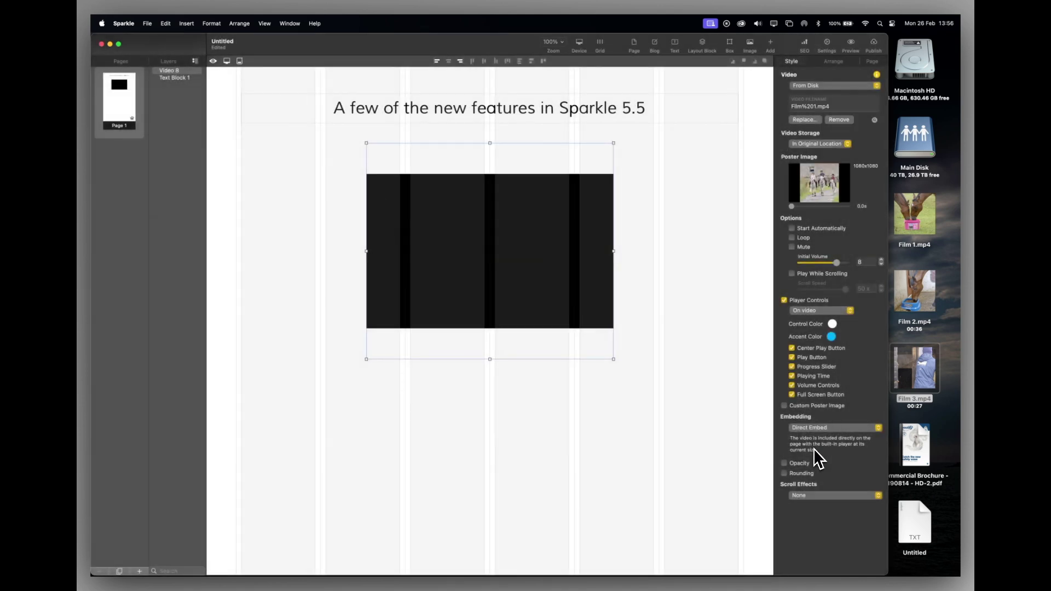
pyautogui.click(785, 474)
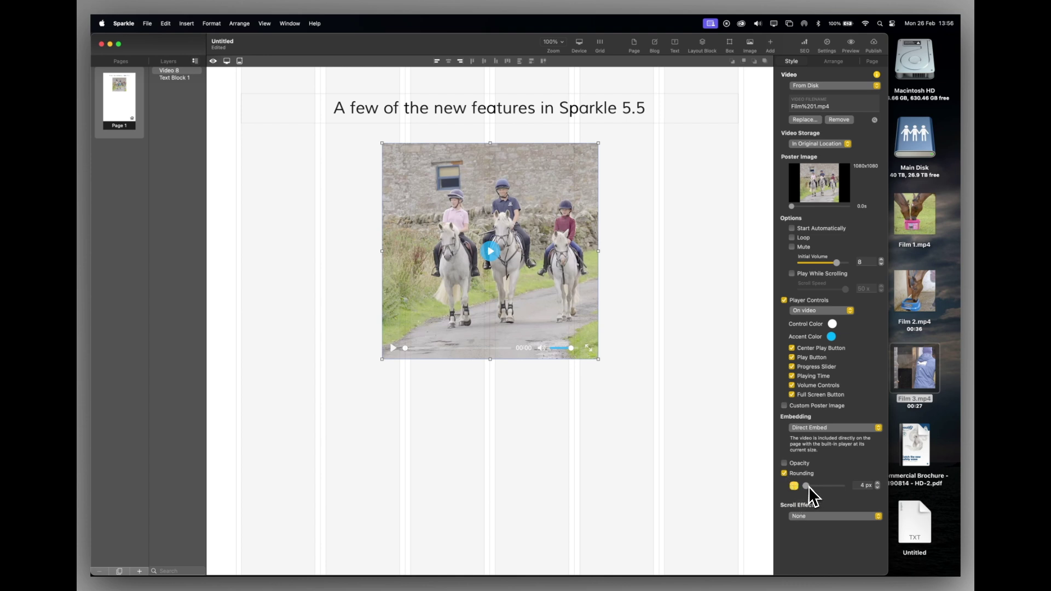
pyautogui.moveTo(806, 485); pyautogui.dragTo(808, 486)
# - Open the live preview in Safari and play the rounded video
pyautogui.click(852, 46)
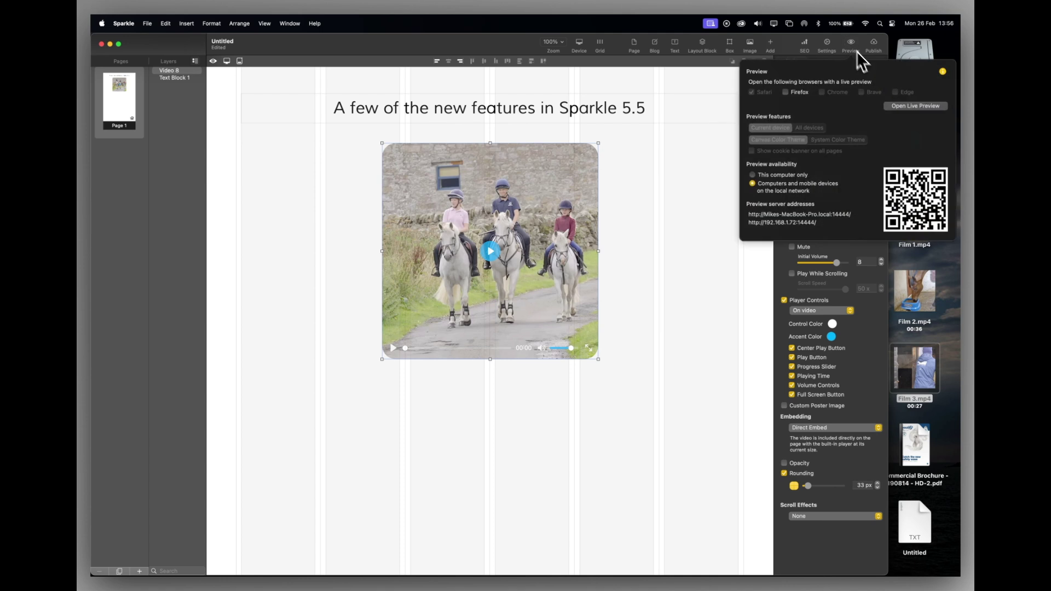
pyautogui.click(898, 107)
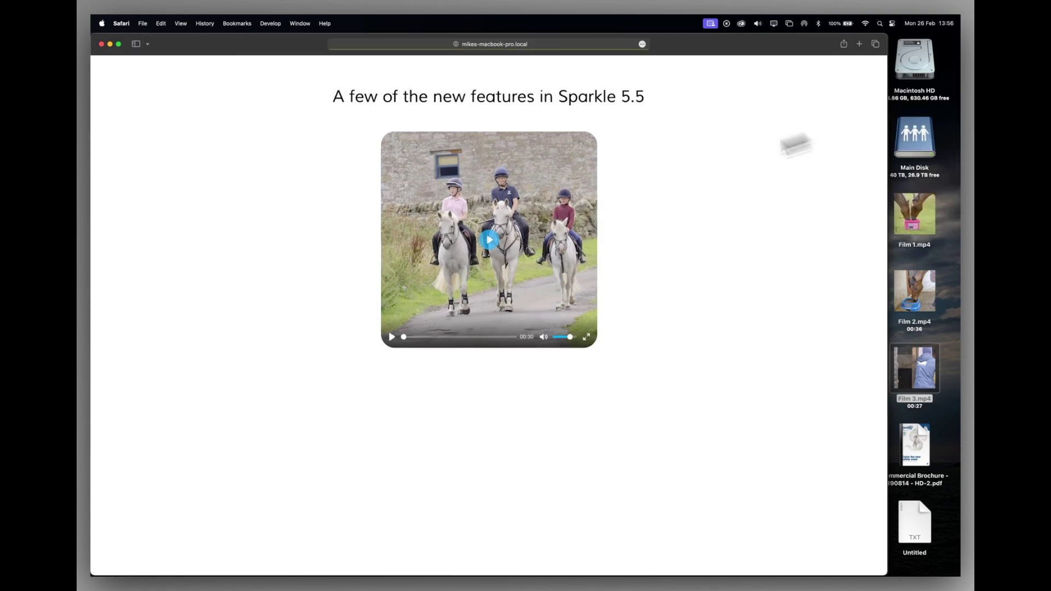
pyautogui.click(391, 337)
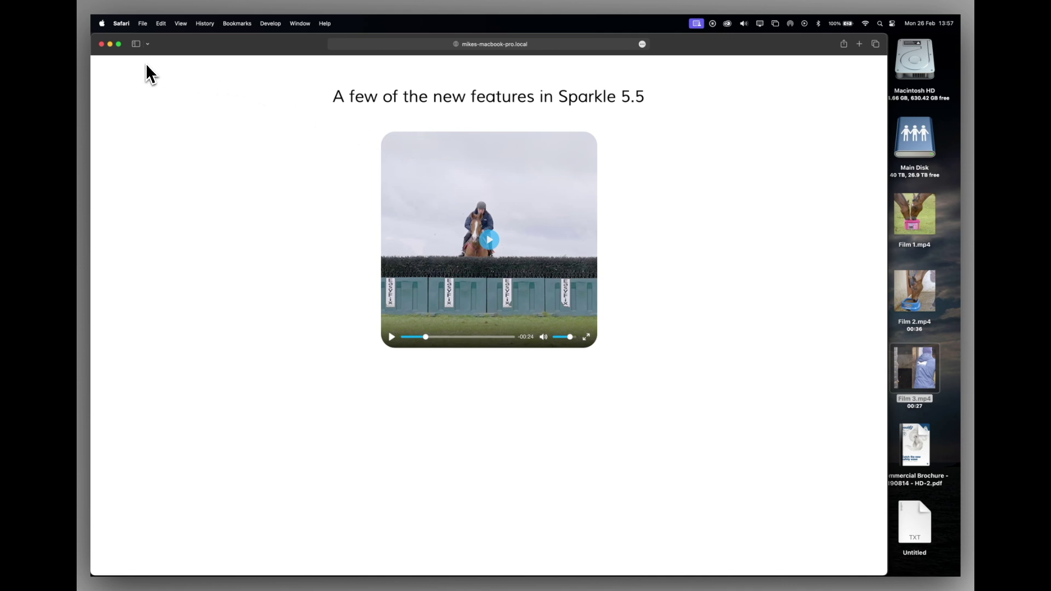
# - Return to Sparkle and replace the video with an Option Selection element, widened and placed centrally below the page heading
pyautogui.press('super+Tab')
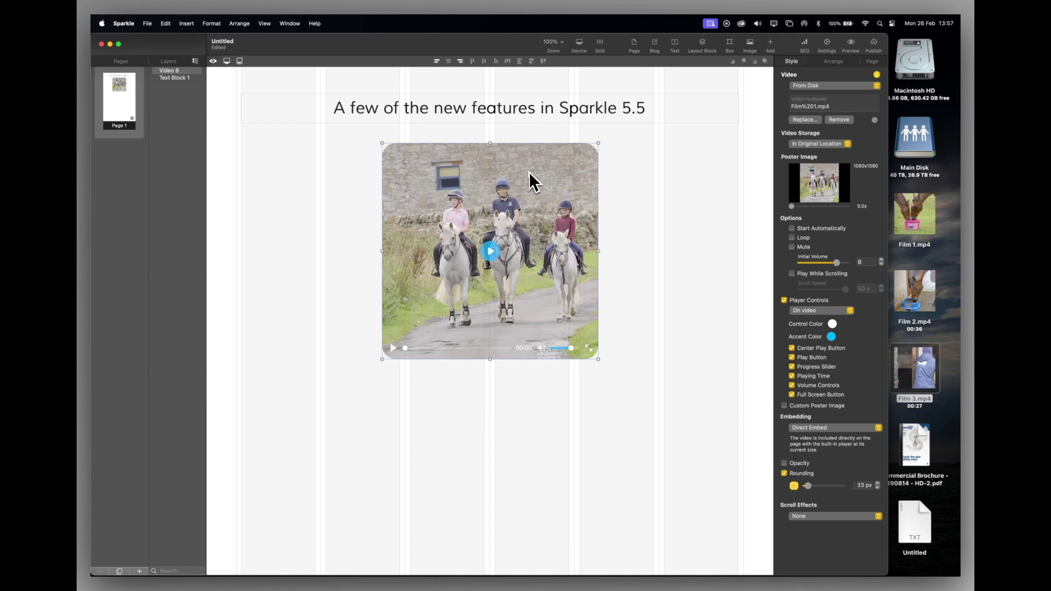
pyautogui.press('BackSpace')
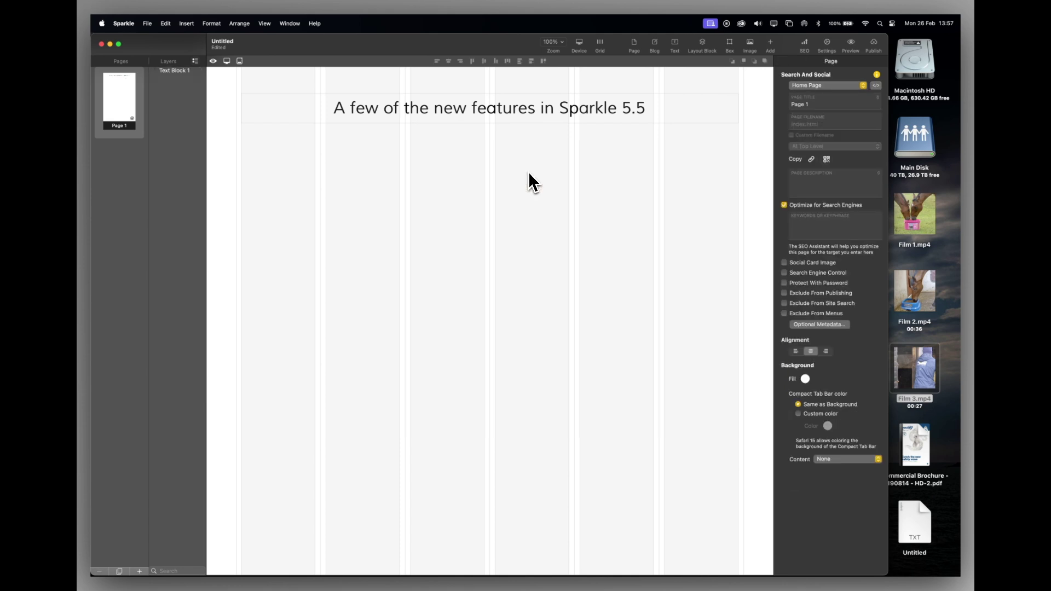
pyautogui.click(770, 45)
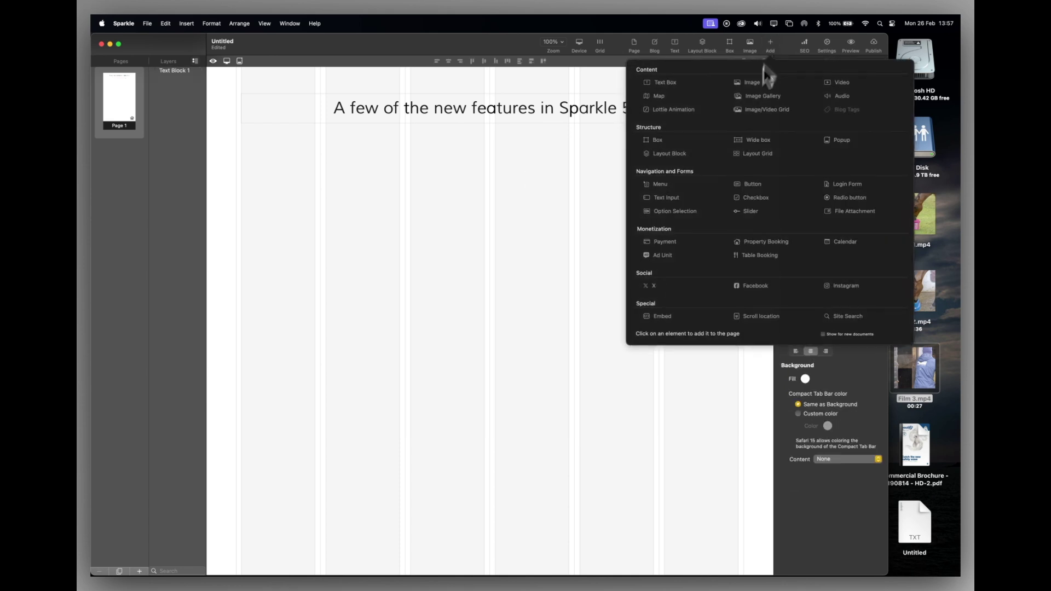
pyautogui.click(662, 212)
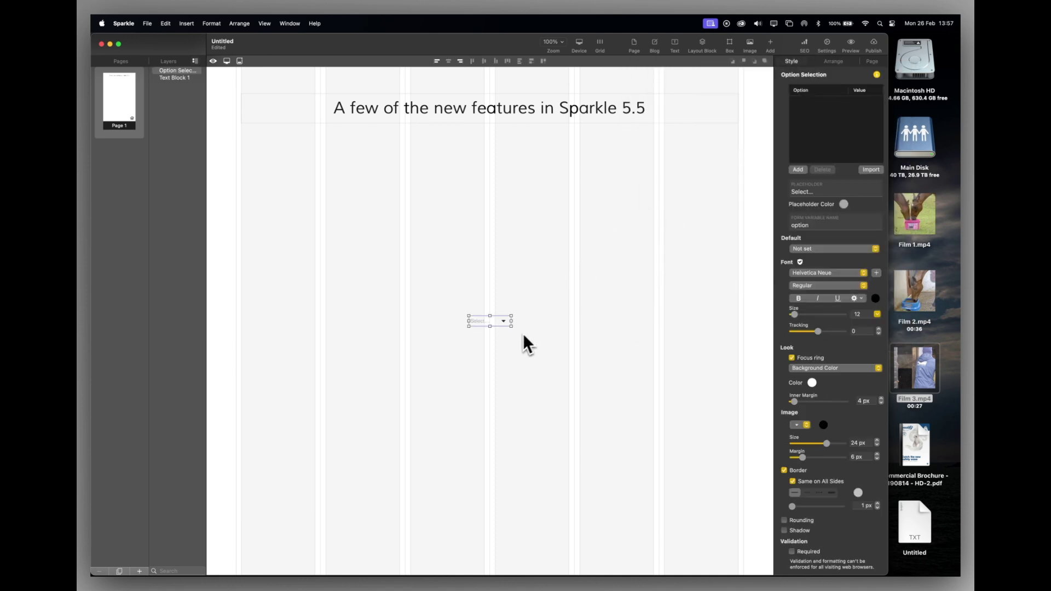
pyautogui.moveTo(510, 326); pyautogui.dragTo(516, 169)
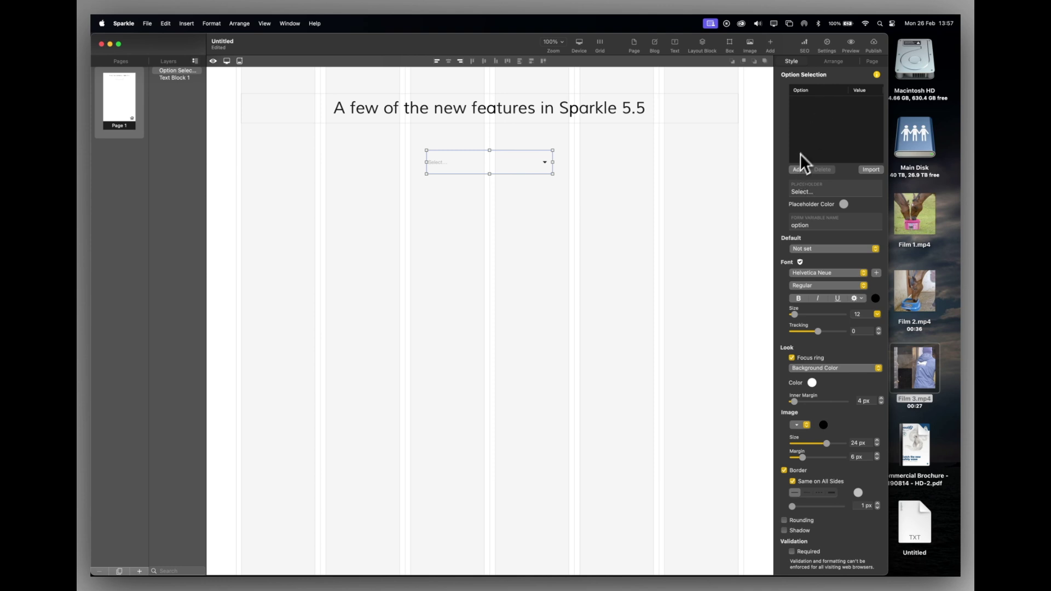
# - Import the animal names from the Untitled text file on the Desktop as the selection element's options
pyautogui.click(870, 170)
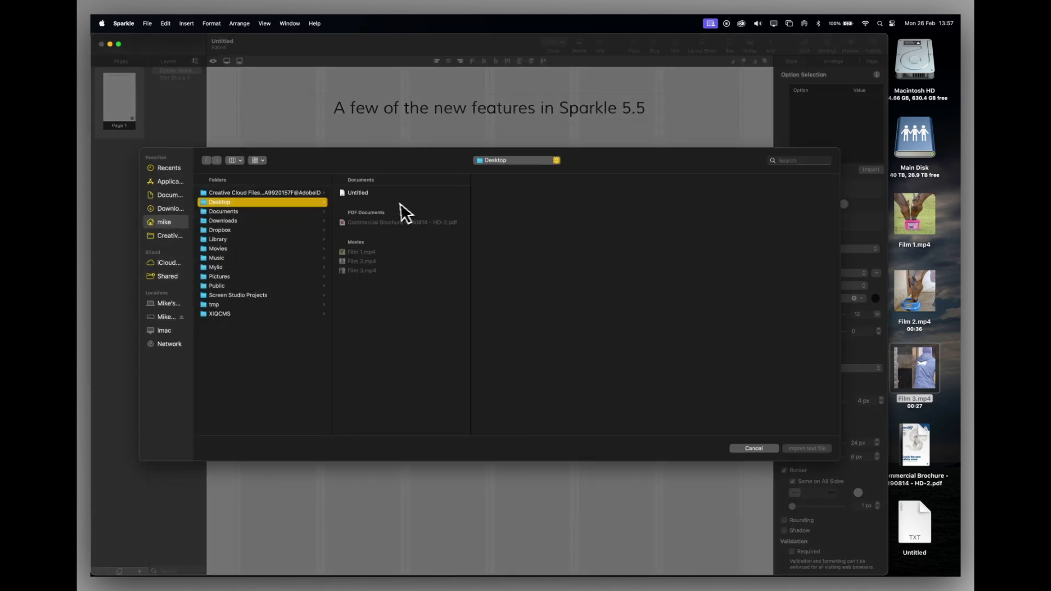
pyautogui.click(359, 193)
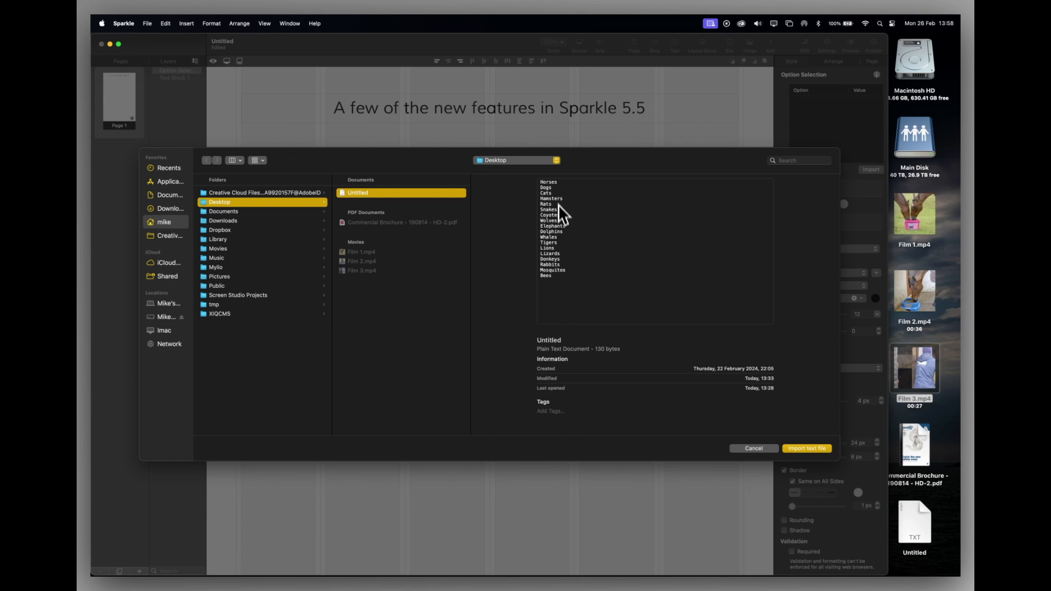
pyautogui.click(800, 450)
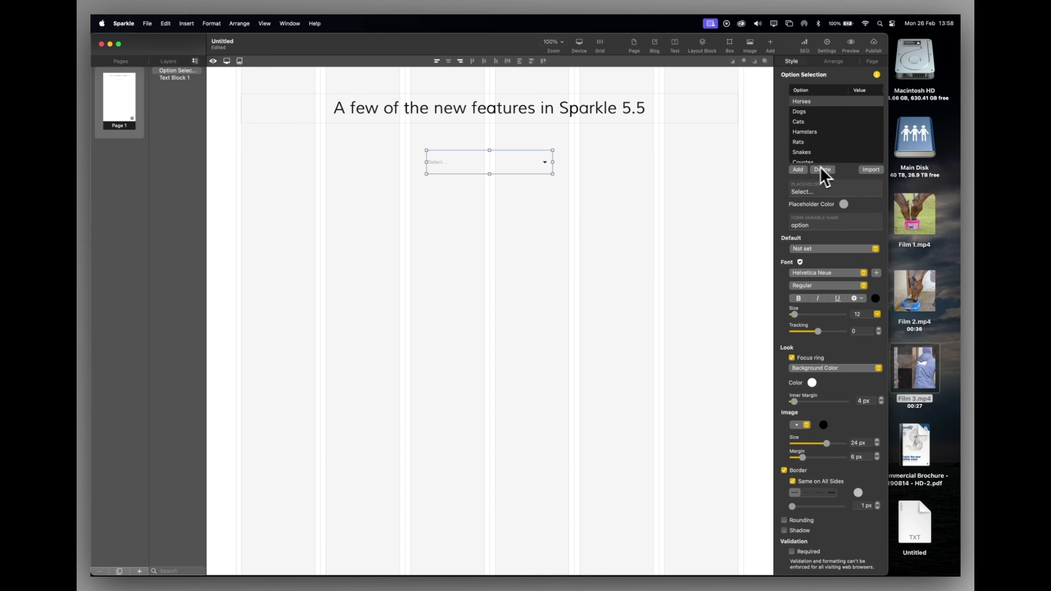
# - Inspect the imported Horses option and its value field, and open the preview options
pyautogui.click(803, 104)
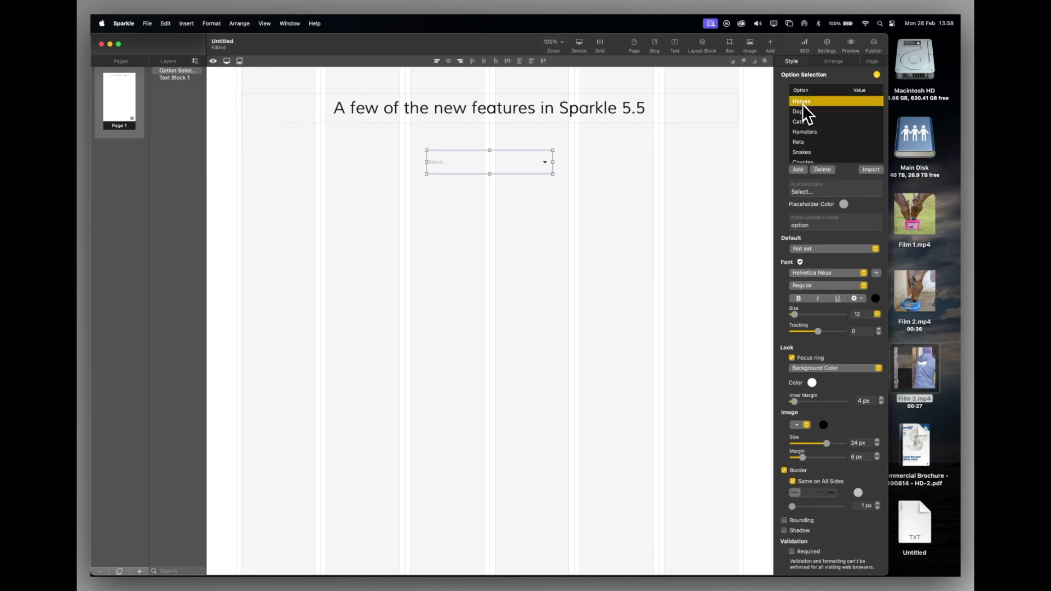
pyautogui.click(870, 102)
pyautogui.click(849, 44)
# - Replace the Option Selection element with an Image/Video Grid and move the grid up towards the page heading
pyautogui.press('Delete')
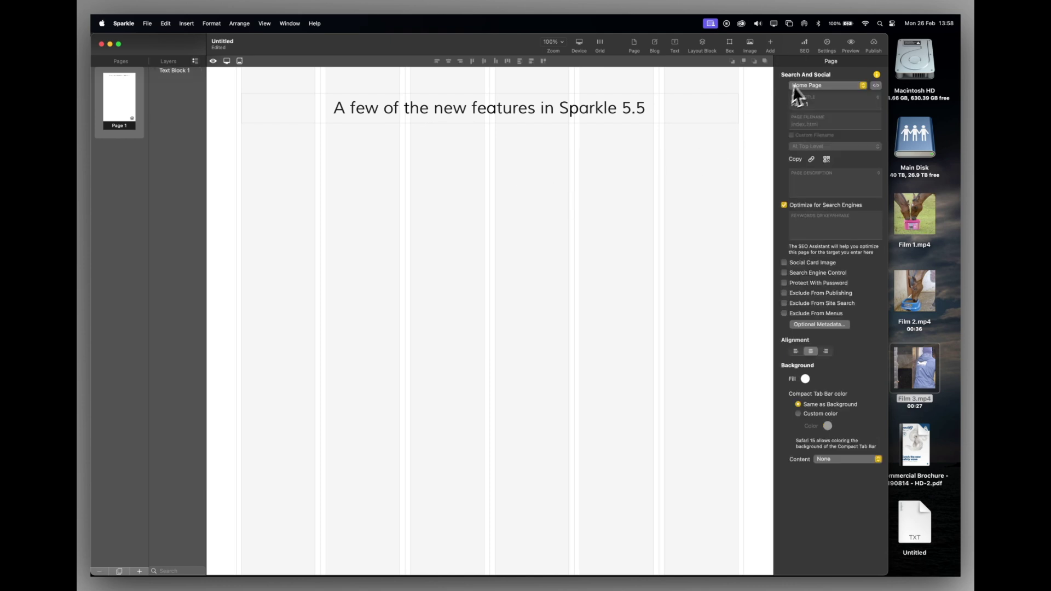
pyautogui.click(770, 44)
pyautogui.click(752, 119)
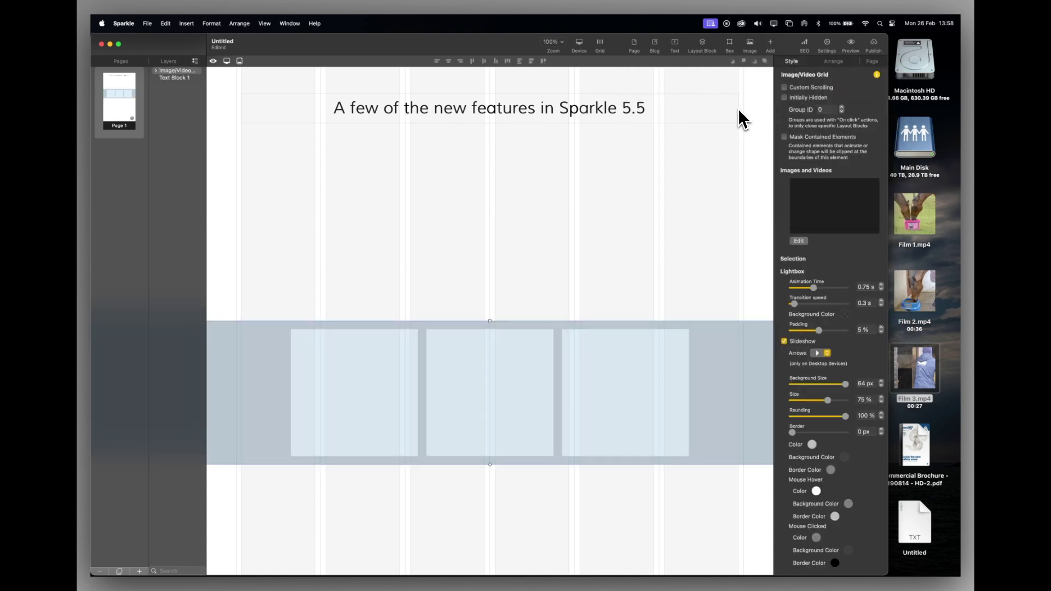
pyautogui.moveTo(742, 366); pyautogui.dragTo(721, 246)
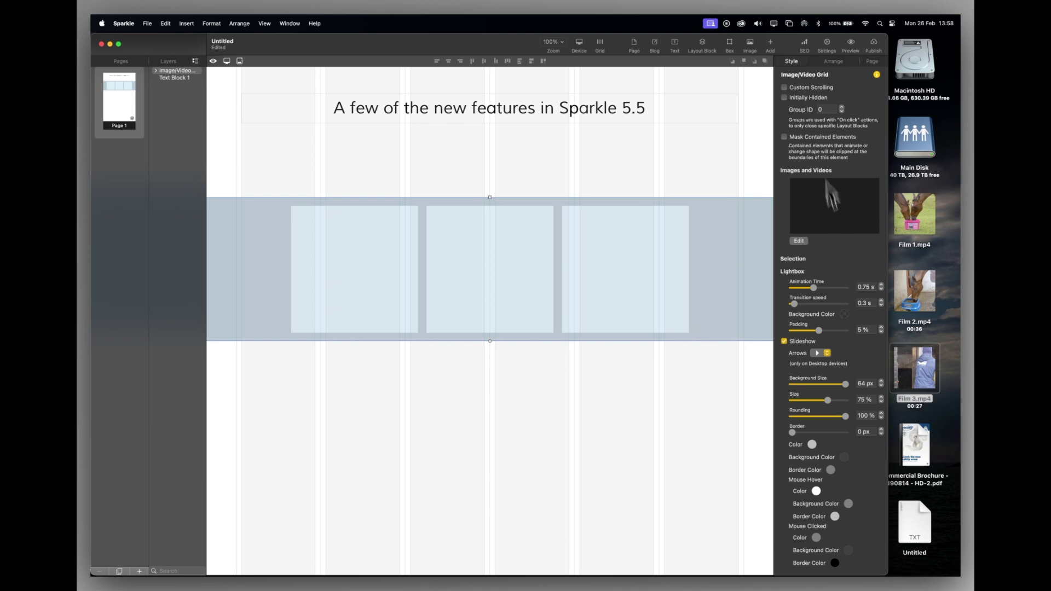
# - Add Film 1.mp4, Film 2.mp4 and Film 3.mp4 from the Desktop to the Image/Video Grid together
pyautogui.click(799, 241)
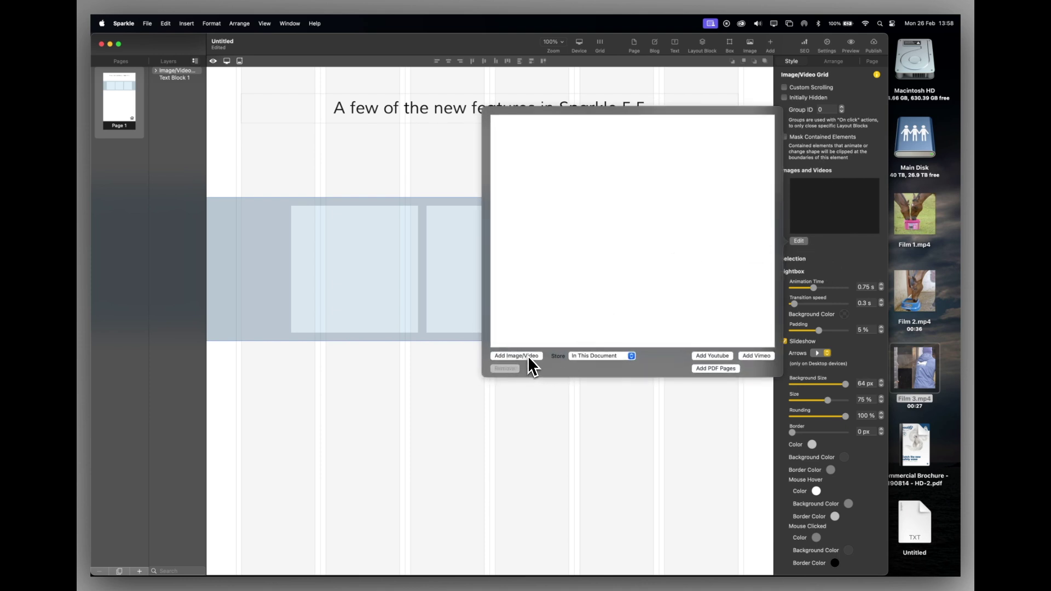
pyautogui.click(539, 415)
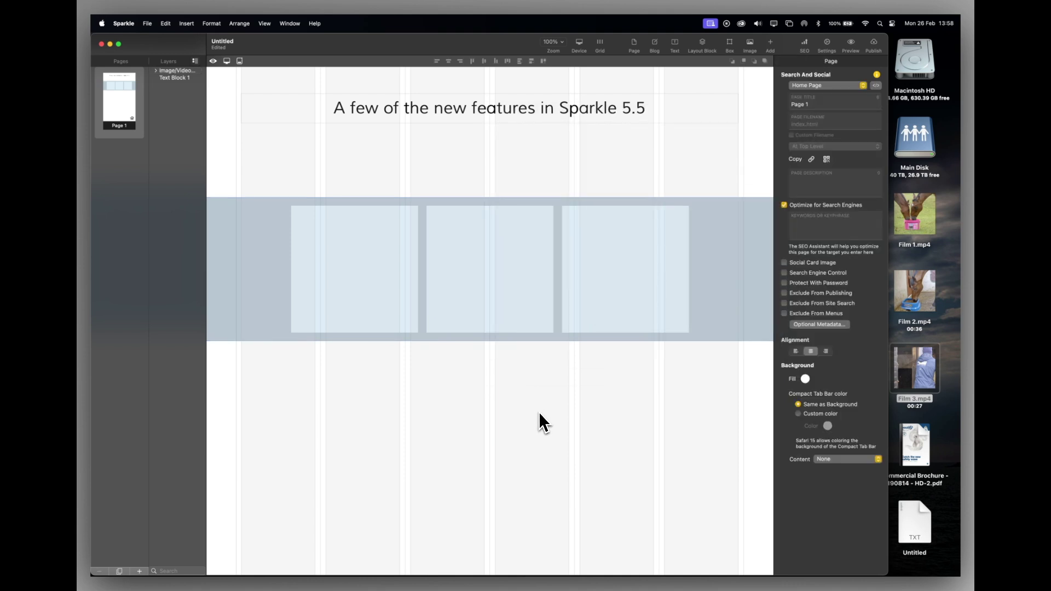
pyautogui.moveTo(927, 390)
pyautogui.click(716, 268)
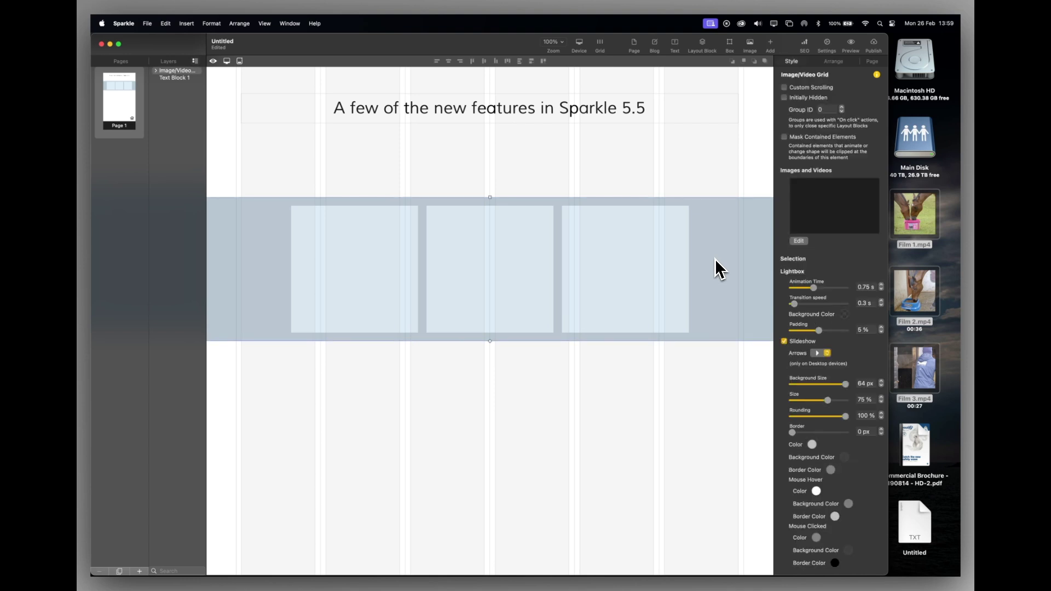
pyautogui.moveTo(949, 207); pyautogui.dragTo(913, 380)
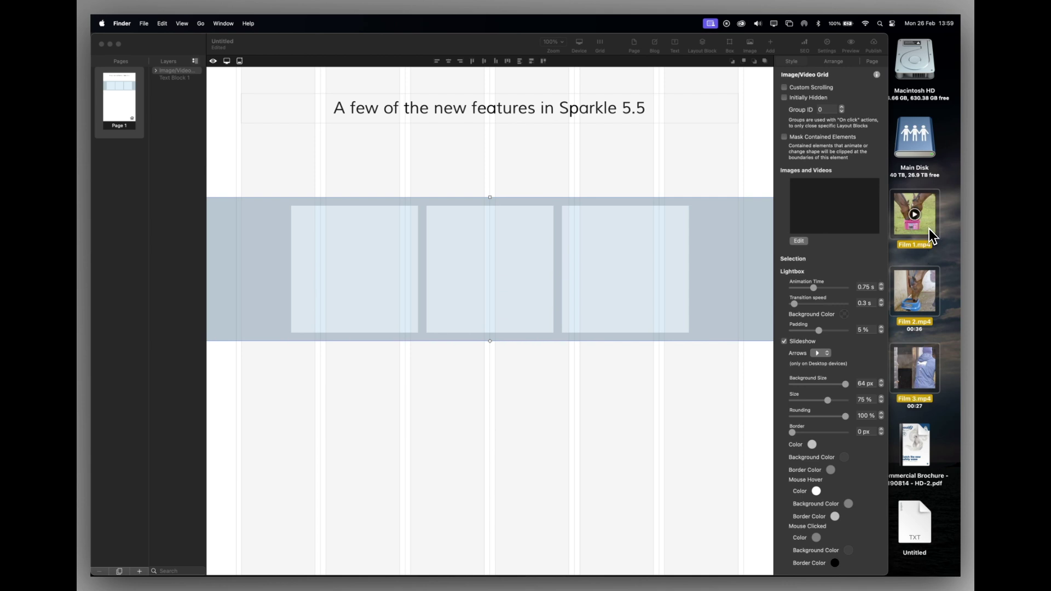
pyautogui.moveTo(931, 235); pyautogui.dragTo(860, 218)
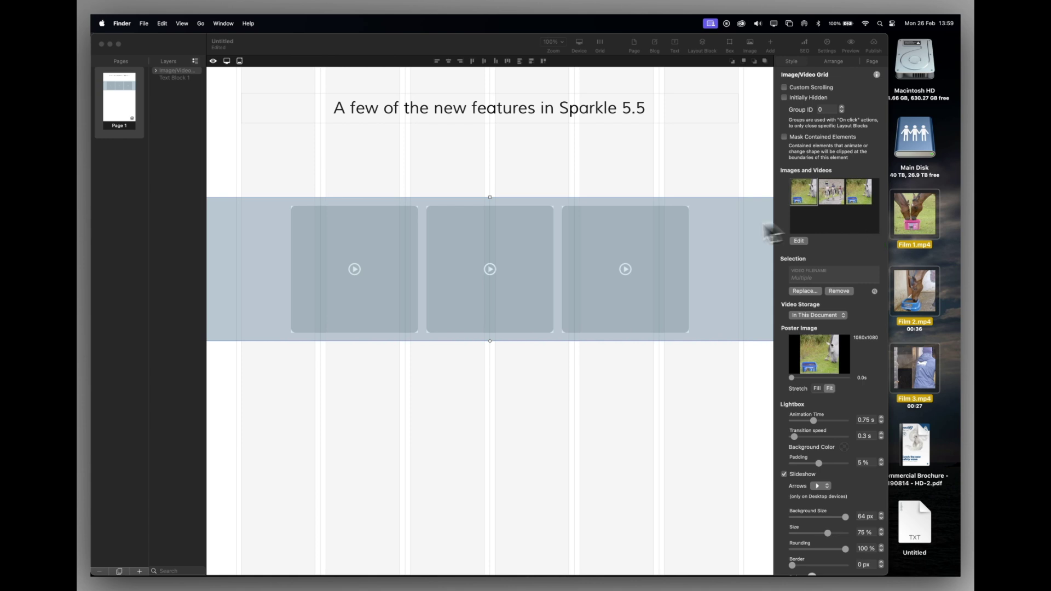
pyautogui.click(796, 200)
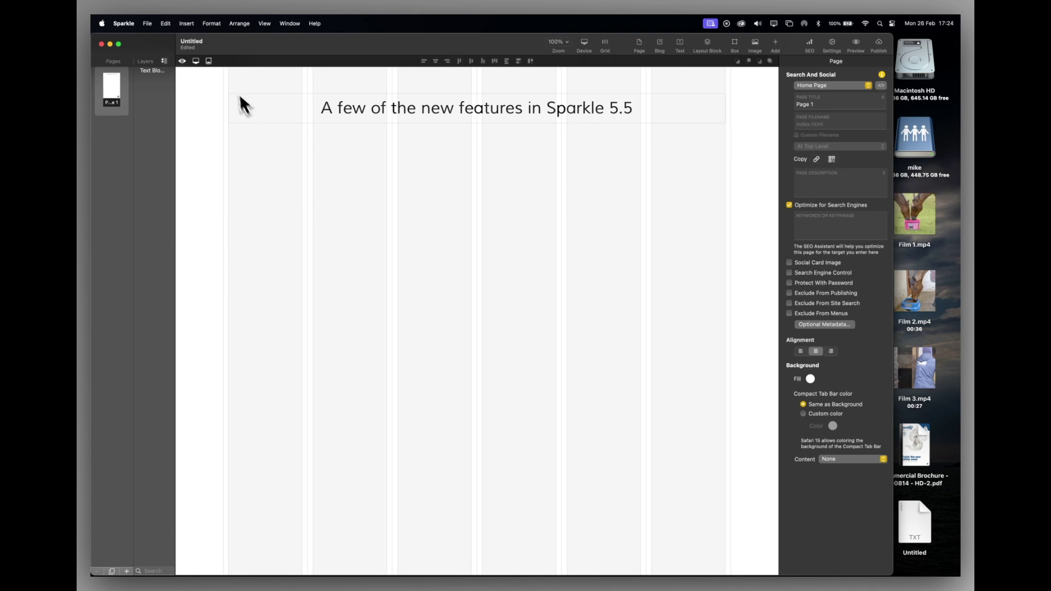
# - Set Sparkle's user interface language to German in the application settings and acknowledge the restart notice
pyautogui.click(129, 24)
pyautogui.click(133, 54)
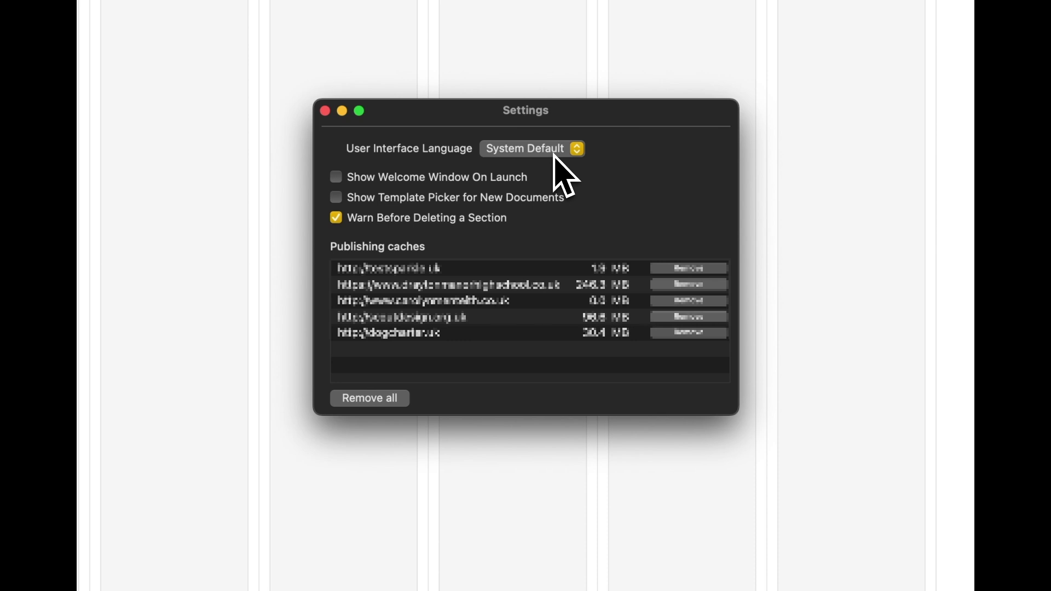
pyautogui.click(553, 154)
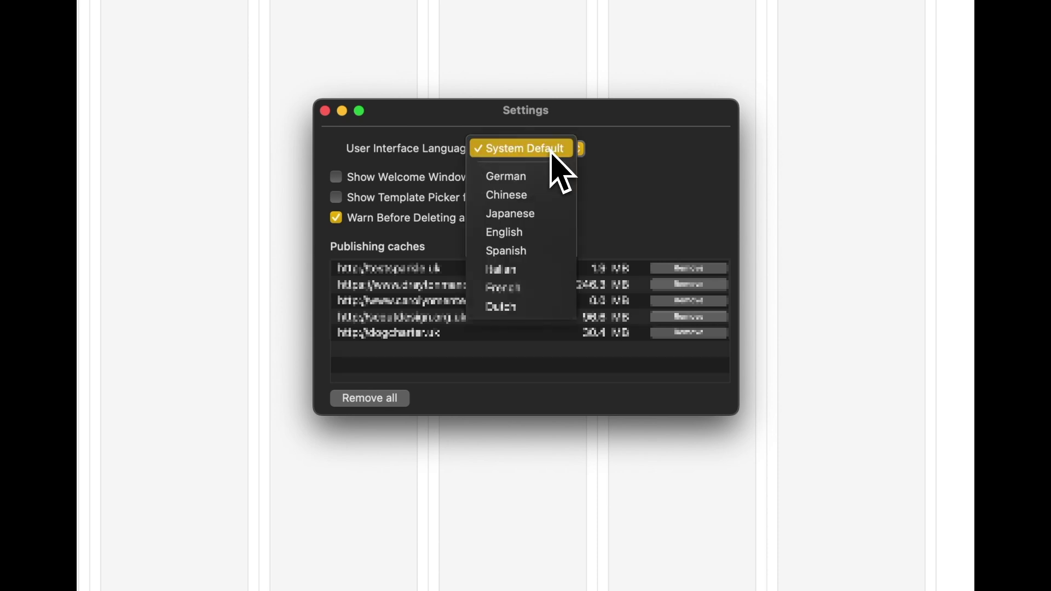
pyautogui.click(513, 177)
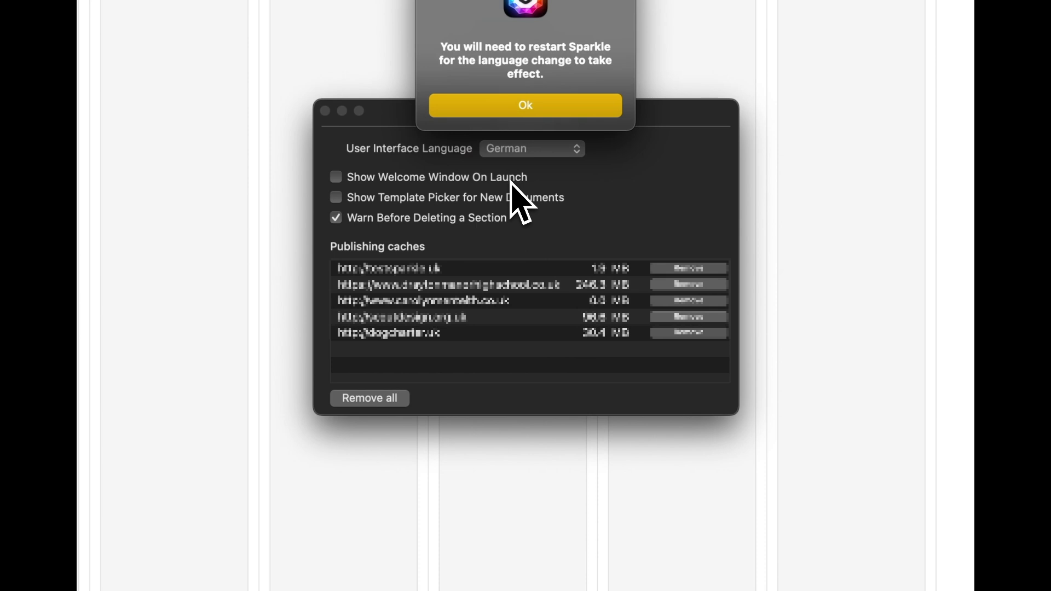
pyautogui.click(524, 110)
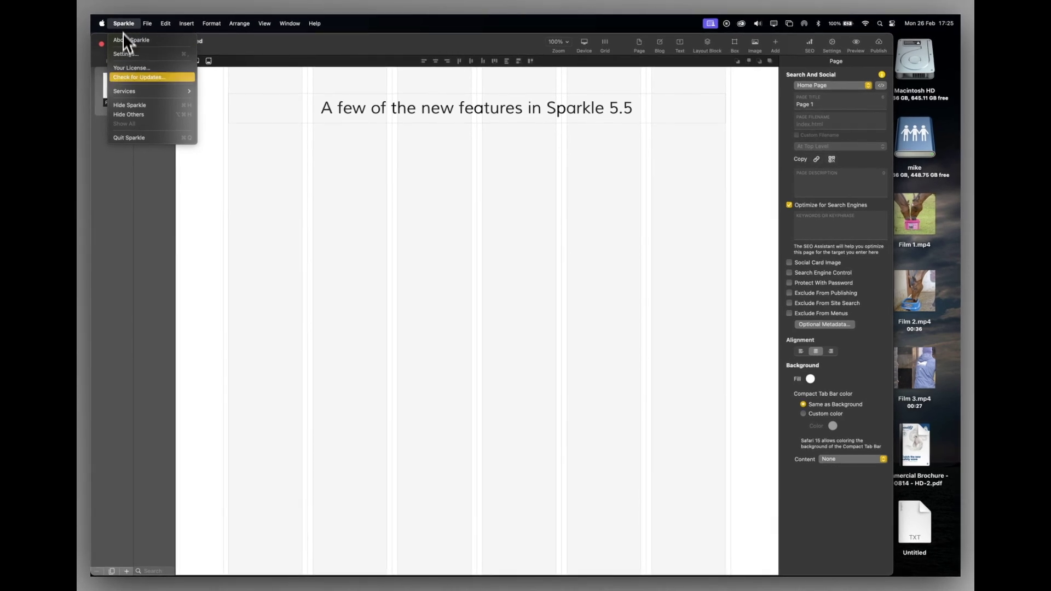
# - Restart Sparkle, move the new document window to the screen's upper-left corner and enlarge it to cover the browser window
pyautogui.click(134, 138)
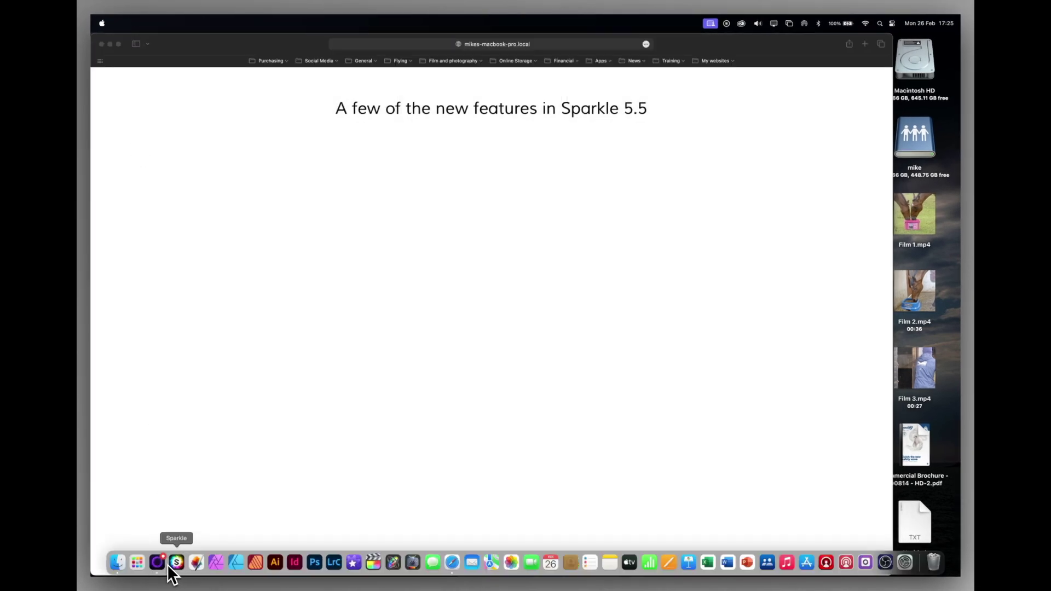
pyautogui.click(177, 563)
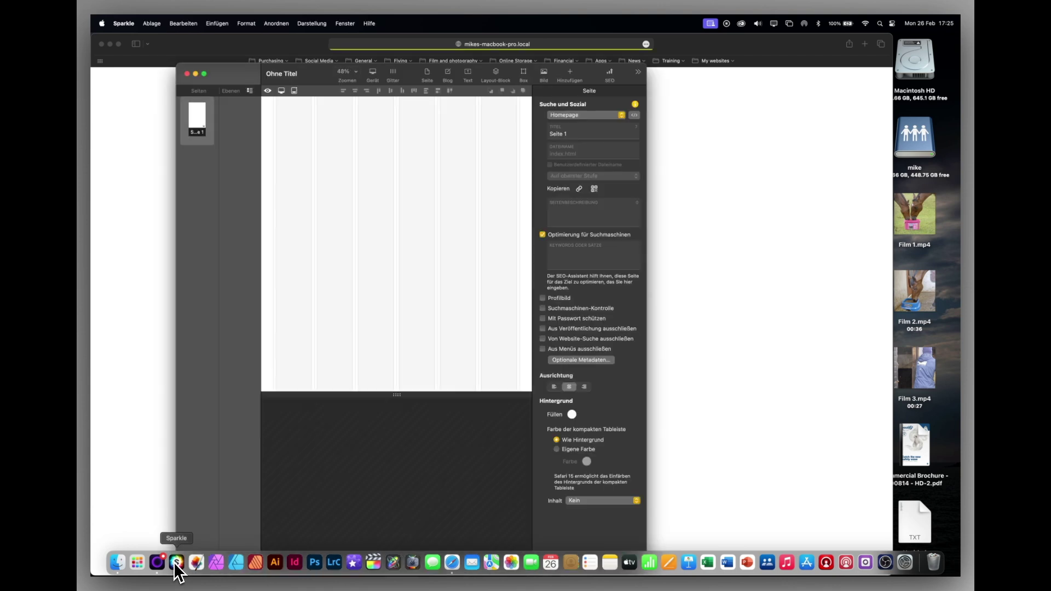
pyautogui.moveTo(235, 74); pyautogui.dragTo(148, 44)
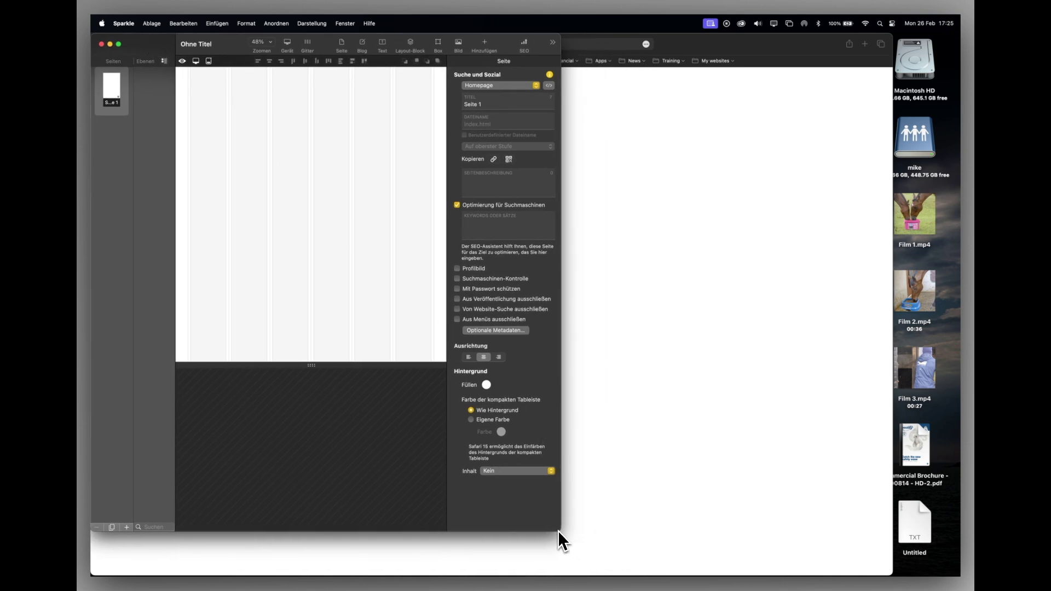
pyautogui.moveTo(559, 541); pyautogui.dragTo(887, 571)
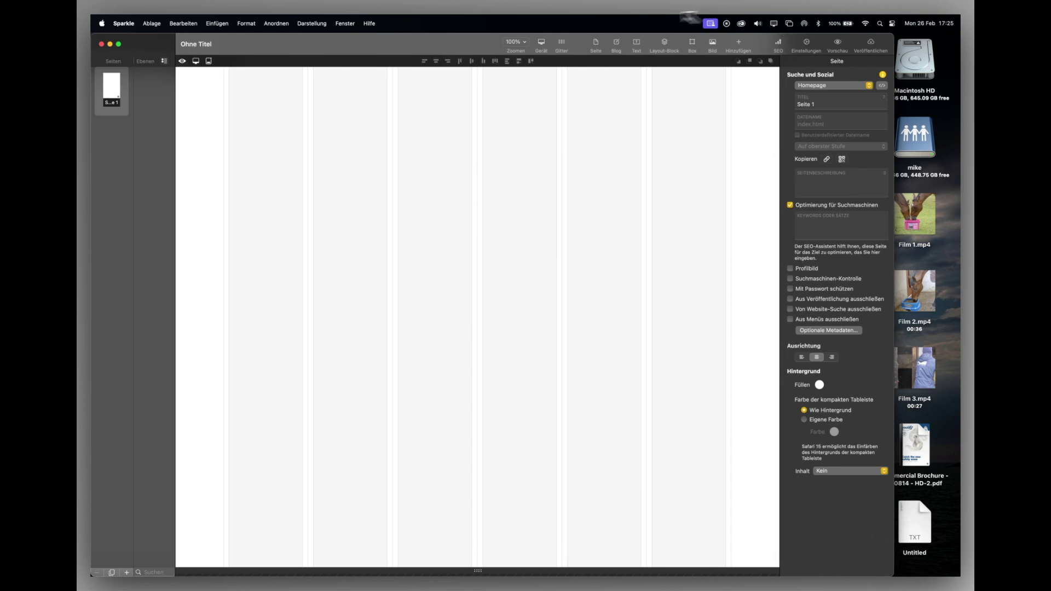